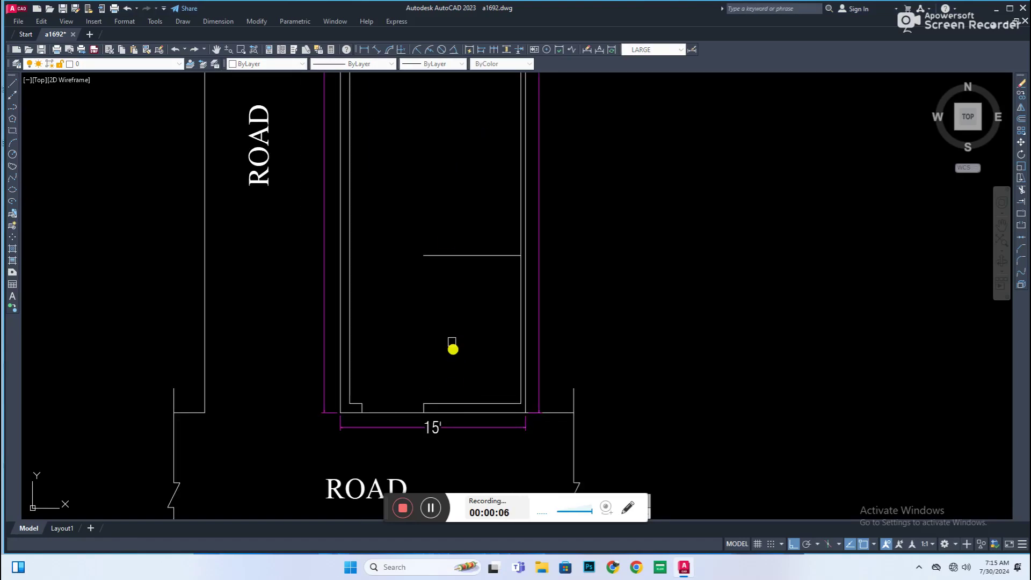
Zoom in and out over the 15'×60' plot to inspect the new room partitions near its upper end.
{"action": "scroll", "coordinate": [354, 239], "scroll_direction": "up", "scroll_amount": 2}
{"action": "scroll", "coordinate": [875, 339], "scroll_direction": "up", "scroll_amount": 2}
{"action": "scroll", "coordinate": [423, 419], "scroll_direction": "up", "scroll_amount": 2}
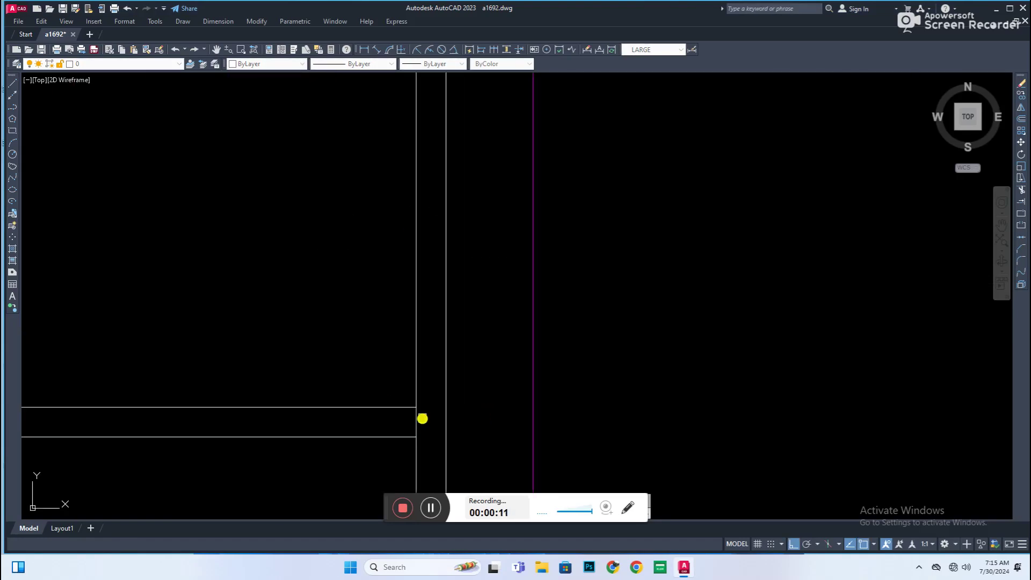
{"action": "scroll", "coordinate": [414, 419], "scroll_direction": "down", "scroll_amount": 5}
{"action": "scroll", "coordinate": [429, 350], "scroll_direction": "down", "scroll_amount": 2}
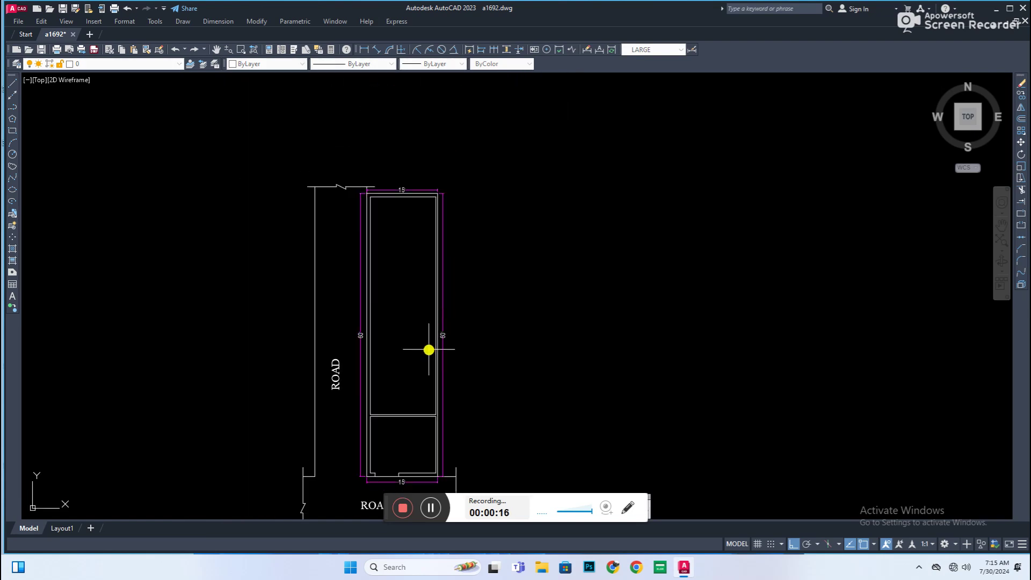
{"action": "scroll", "coordinate": [400, 263], "scroll_direction": "up", "scroll_amount": 2}
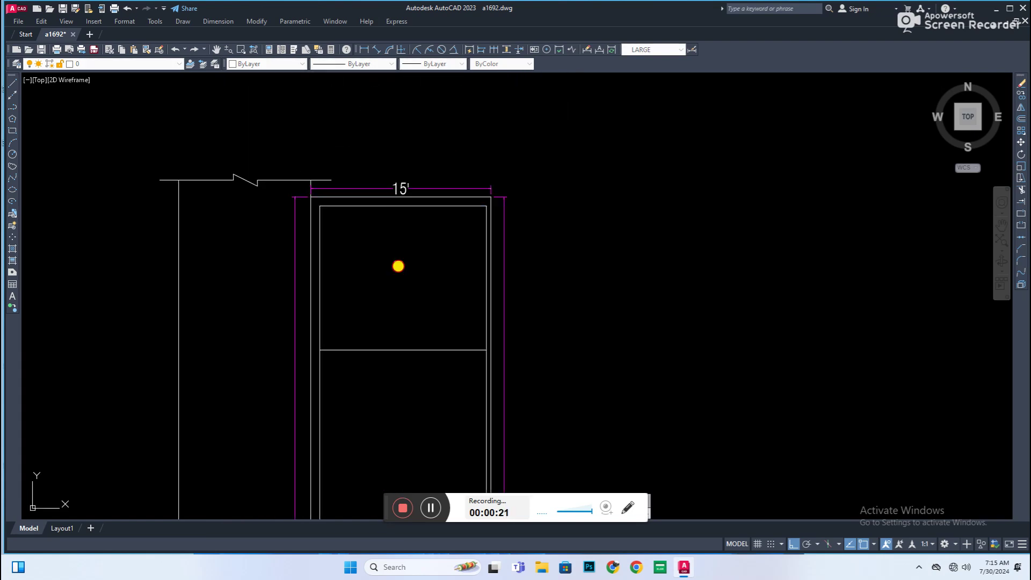
{"action": "scroll", "coordinate": [402, 266], "scroll_direction": "down", "scroll_amount": 2}
{"action": "scroll", "coordinate": [372, 218], "scroll_direction": "up", "scroll_amount": 3}
{"action": "scroll", "coordinate": [607, 267], "scroll_direction": "up", "scroll_amount": 2}
{"action": "scroll", "coordinate": [688, 292], "scroll_direction": "down", "scroll_amount": 2}
{"action": "scroll", "coordinate": [310, 435], "scroll_direction": "up", "scroll_amount": 3}
{"action": "scroll", "coordinate": [334, 375], "scroll_direction": "down", "scroll_amount": 4}
{"action": "scroll", "coordinate": [707, 385], "scroll_direction": "down", "scroll_amount": 3}
{"action": "scroll", "coordinate": [34, 352], "scroll_direction": "up", "scroll_amount": 2}
{"action": "scroll", "coordinate": [362, 335], "scroll_direction": "up", "scroll_amount": 3}
{"action": "scroll", "coordinate": [376, 330], "scroll_direction": "down", "scroll_amount": 1}
{"action": "scroll", "coordinate": [445, 368], "scroll_direction": "up", "scroll_amount": 1}
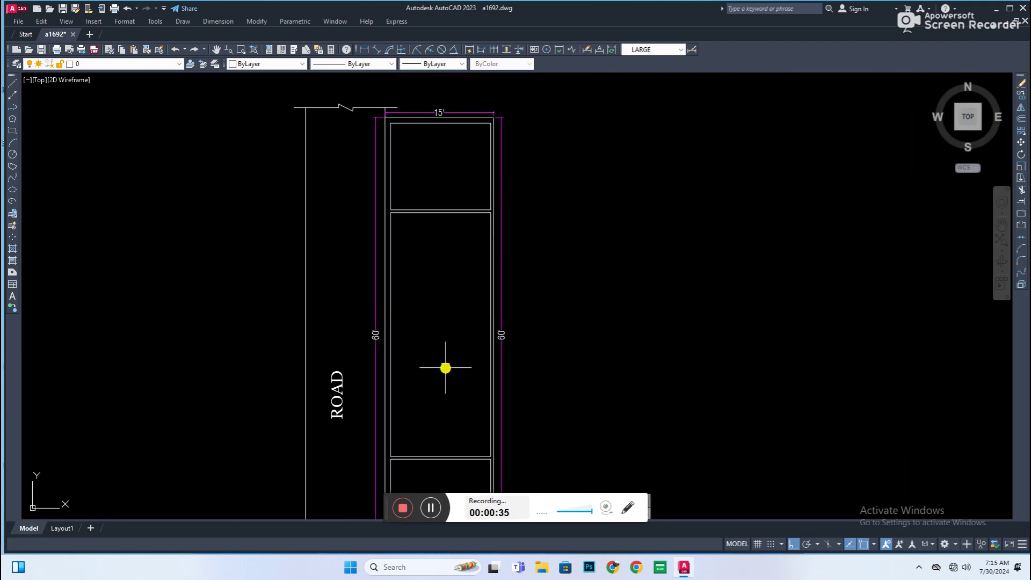
{"action": "scroll", "coordinate": [443, 301], "scroll_direction": "up", "scroll_amount": 2}
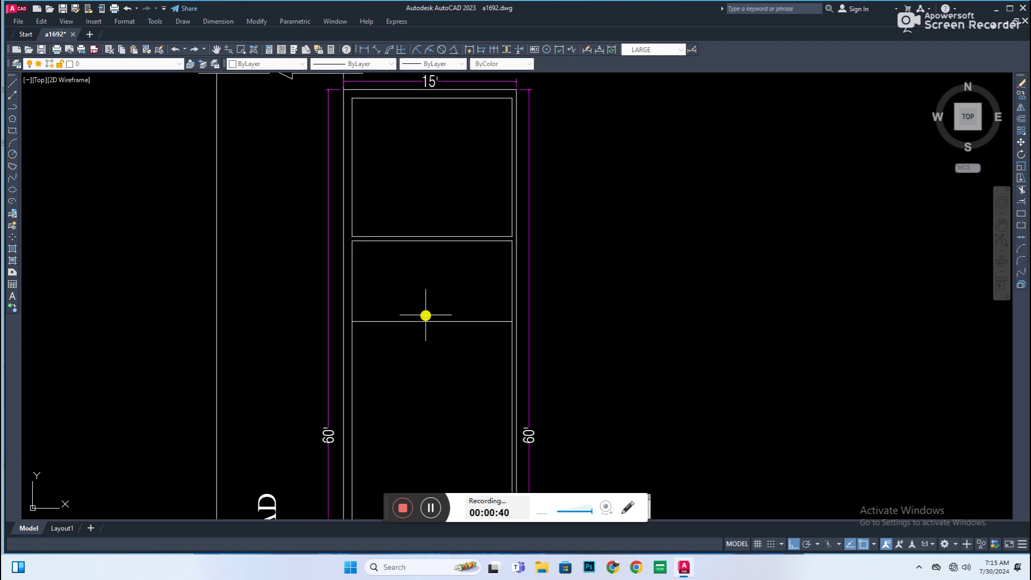
{"action": "scroll", "coordinate": [425, 315], "scroll_direction": "up", "scroll_amount": 5}
{"action": "scroll", "coordinate": [362, 327], "scroll_direction": "down", "scroll_amount": 3}
Save the drawing and cut a door opening into the wall of the top room.
{"action": "key", "text": "ctrl+s"}
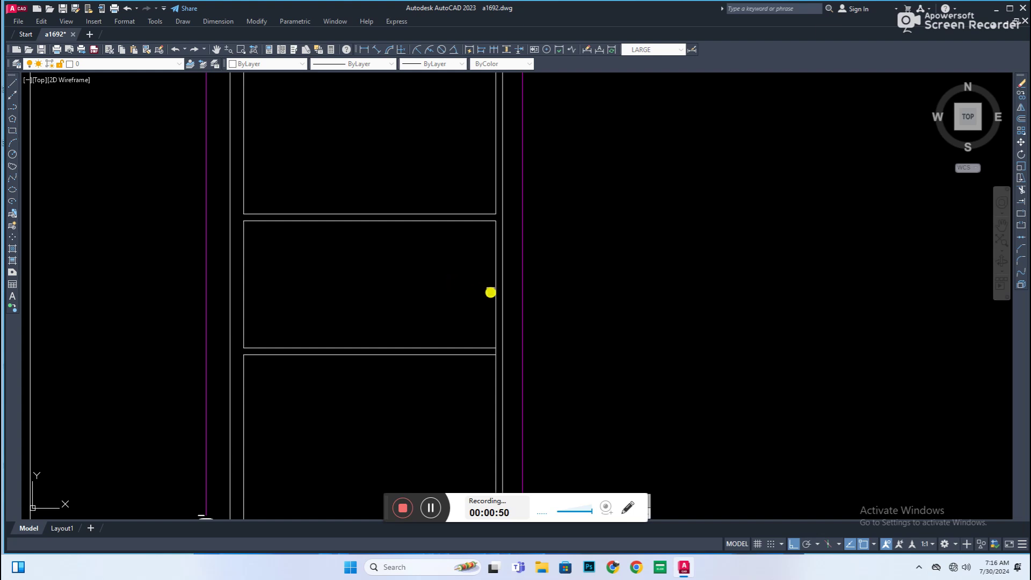
{"action": "scroll", "coordinate": [402, 300], "scroll_direction": "up", "scroll_amount": 4}
{"action": "left_click_drag", "start_coordinate": [345, 380], "coordinate": [415, 328]}
{"action": "scroll", "coordinate": [350, 343], "scroll_direction": "down", "scroll_amount": 4}
{"action": "scroll", "coordinate": [382, 408], "scroll_direction": "up", "scroll_amount": 5}
{"action": "scroll", "coordinate": [424, 354], "scroll_direction": "down", "scroll_amount": 3}
{"action": "scroll", "coordinate": [370, 443], "scroll_direction": "up", "scroll_amount": 2}
Bring the plot's left wall into view and save the drawing again.
{"action": "scroll", "coordinate": [351, 443], "scroll_direction": "up", "scroll_amount": 4}
{"action": "scroll", "coordinate": [398, 382], "scroll_direction": "down", "scroll_amount": 2}
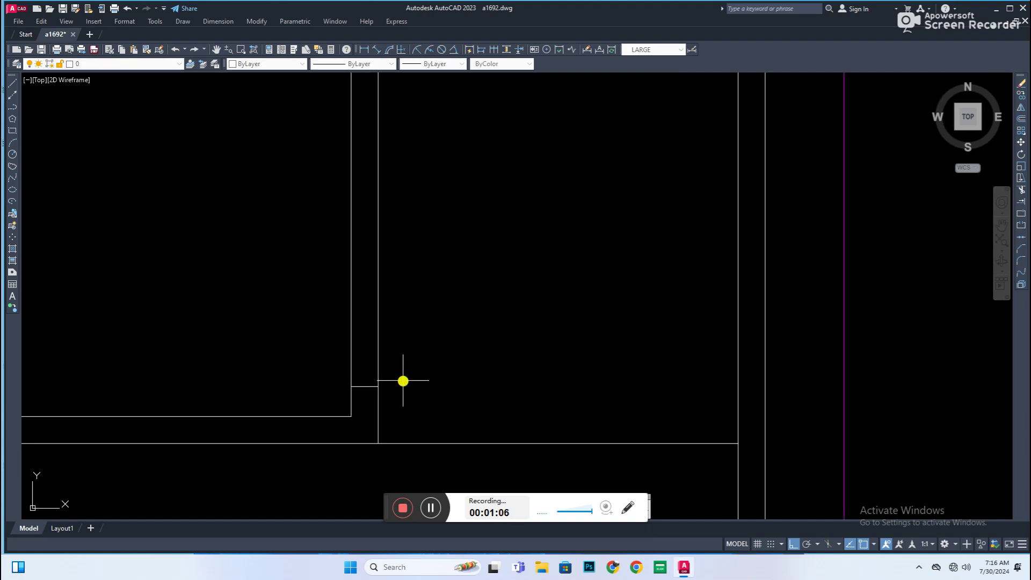
{"action": "scroll", "coordinate": [388, 343], "scroll_direction": "down", "scroll_amount": 3}
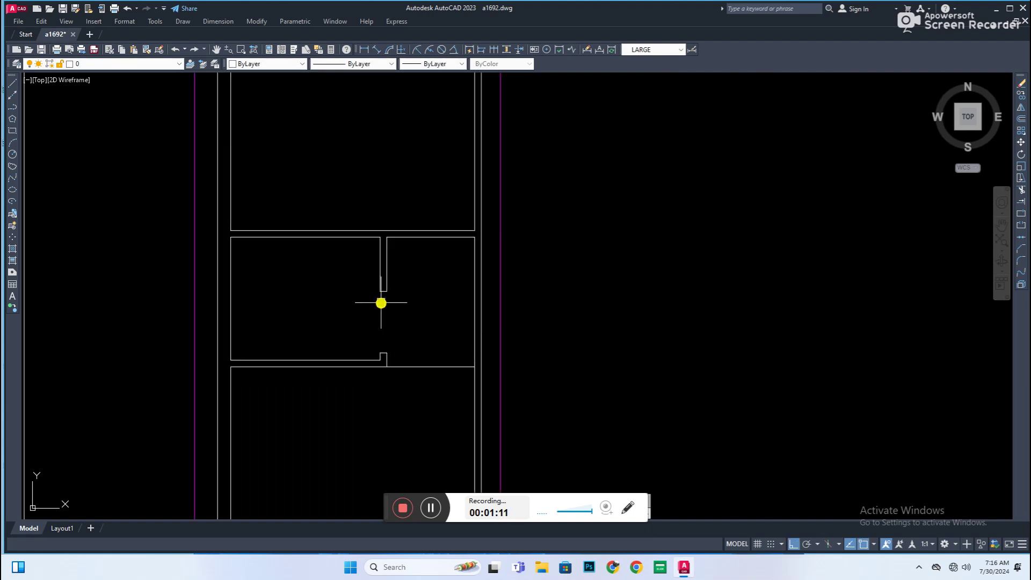
{"action": "middle_click_drag", "start_coordinate": [275, 329], "coordinate": [454, 331]}
{"action": "key", "text": "ctrl+s"}
Mark the two edges of an opening in the plot's left wall beside the road.
{"action": "scroll", "coordinate": [383, 301], "scroll_direction": "up", "scroll_amount": 2}
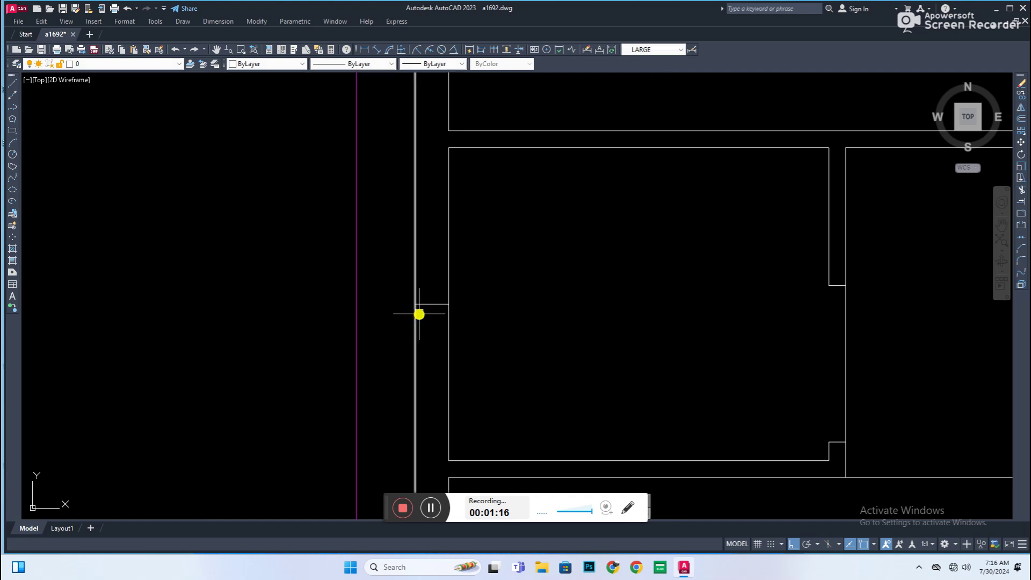
{"action": "left_click", "coordinate": [479, 414]}
{"action": "left_click", "coordinate": [448, 431]}
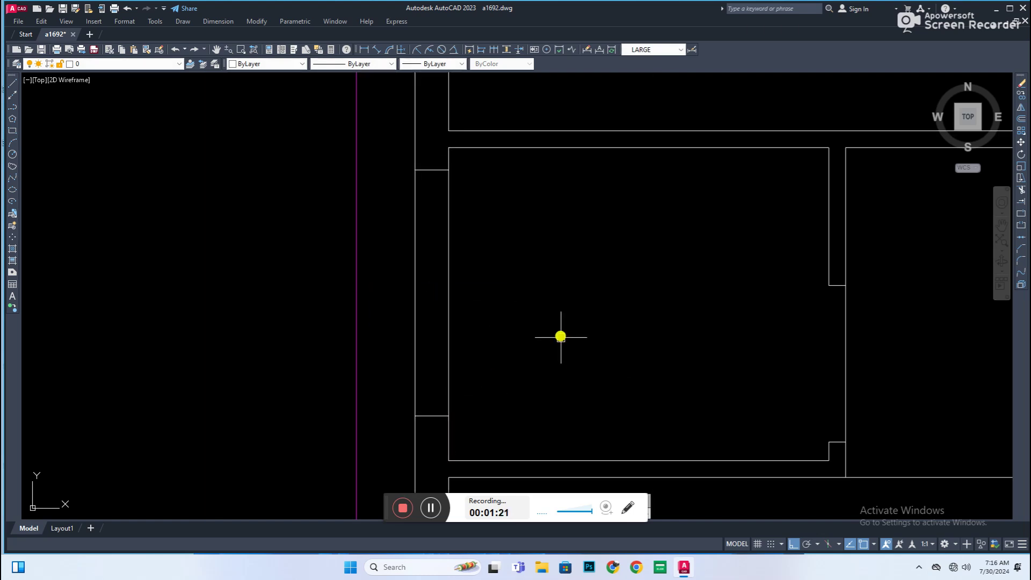
{"action": "scroll", "coordinate": [495, 302], "scroll_direction": "down", "scroll_amount": 2}
{"action": "scroll", "coordinate": [465, 299], "scroll_direction": "up", "scroll_amount": 2}
{"action": "scroll", "coordinate": [463, 387], "scroll_direction": "down", "scroll_amount": 2}
{"action": "scroll", "coordinate": [571, 354], "scroll_direction": "down", "scroll_amount": 2}
Delete the left-wall lines between those edges to form the opening.
{"action": "scroll", "coordinate": [611, 330], "scroll_direction": "up", "scroll_amount": 2}
{"action": "scroll", "coordinate": [610, 331], "scroll_direction": "up", "scroll_amount": 2}
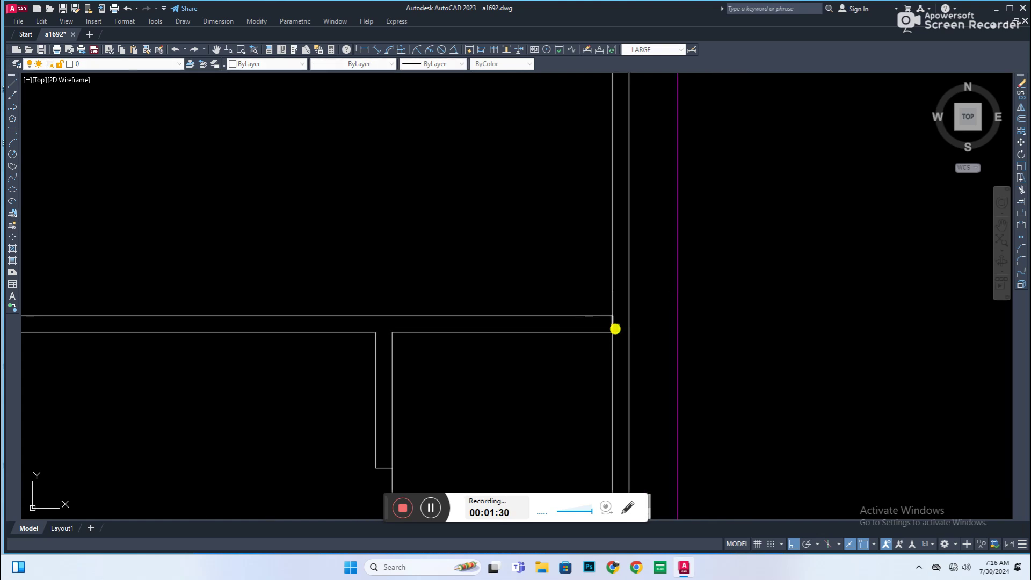
{"action": "scroll", "coordinate": [590, 329], "scroll_direction": "down", "scroll_amount": 2}
{"action": "scroll", "coordinate": [467, 345], "scroll_direction": "up", "scroll_amount": 2}
{"action": "scroll", "coordinate": [610, 391], "scroll_direction": "down", "scroll_amount": 2}
{"action": "scroll", "coordinate": [492, 337], "scroll_direction": "up", "scroll_amount": 1}
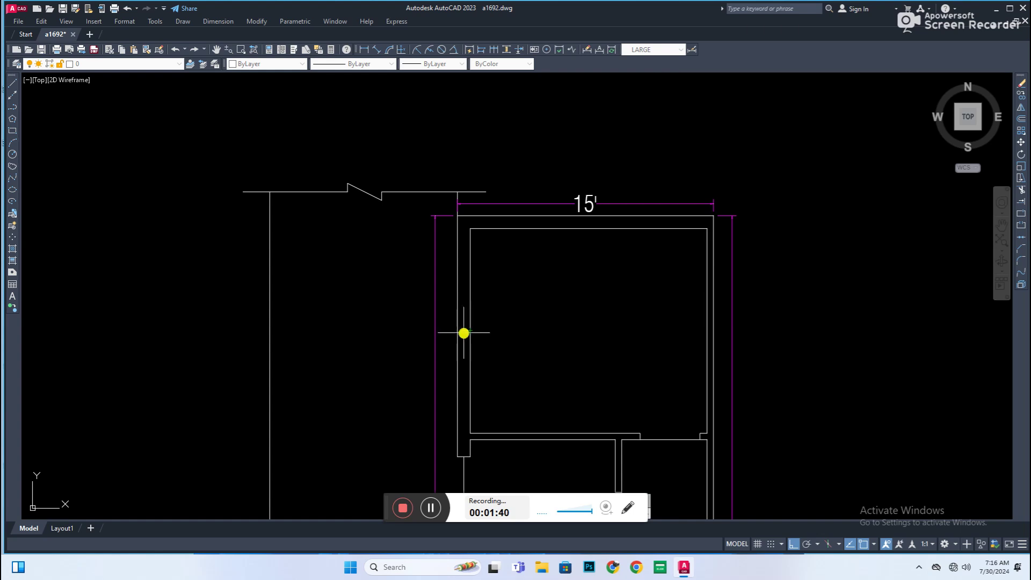
{"action": "left_click_drag", "start_coordinate": [488, 369], "coordinate": [460, 387]}
{"action": "key", "text": "Delete"}
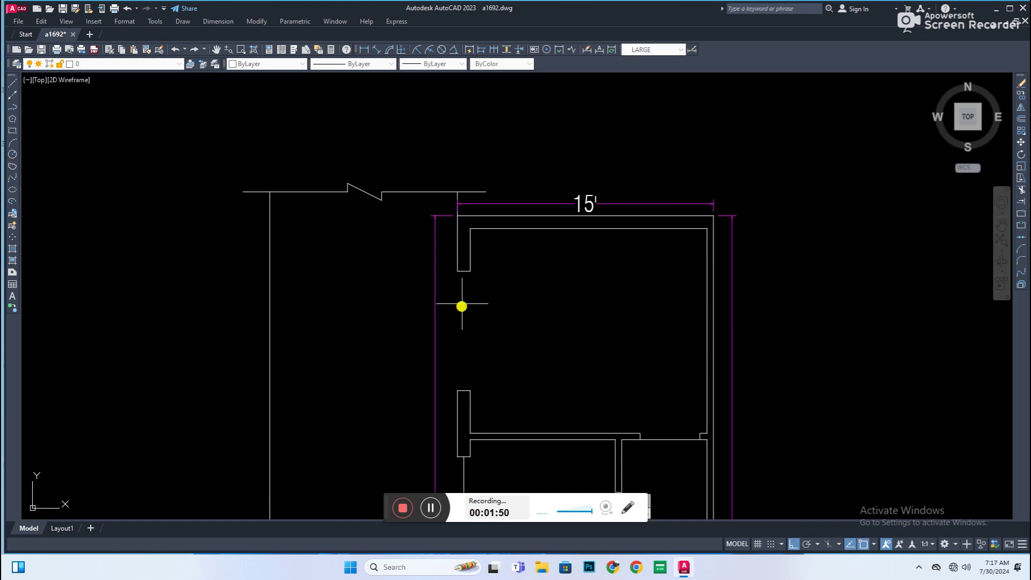
Draw a line across the room just below its top wall.
{"action": "scroll", "coordinate": [459, 376], "scroll_direction": "up", "scroll_amount": 1}
{"action": "scroll", "coordinate": [534, 311], "scroll_direction": "down", "scroll_amount": 3}
{"action": "scroll", "coordinate": [492, 280], "scroll_direction": "up", "scroll_amount": 1}
{"action": "scroll", "coordinate": [492, 281], "scroll_direction": "up", "scroll_amount": 1}
{"action": "scroll", "coordinate": [451, 224], "scroll_direction": "up", "scroll_amount": 3}
{"action": "left_click", "coordinate": [451, 155]}
{"action": "left_click", "coordinate": [462, 203]}
{"action": "scroll", "coordinate": [475, 215], "scroll_direction": "down", "scroll_amount": 5}
{"action": "scroll", "coordinate": [492, 245], "scroll_direction": "up", "scroll_amount": 2}
{"action": "scroll", "coordinate": [499, 201], "scroll_direction": "down", "scroll_amount": 1}
{"action": "scroll", "coordinate": [504, 265], "scroll_direction": "up", "scroll_amount": 1}
{"action": "scroll", "coordinate": [514, 288], "scroll_direction": "down", "scroll_amount": 4}
{"action": "scroll", "coordinate": [481, 299], "scroll_direction": "up", "scroll_amount": 3}
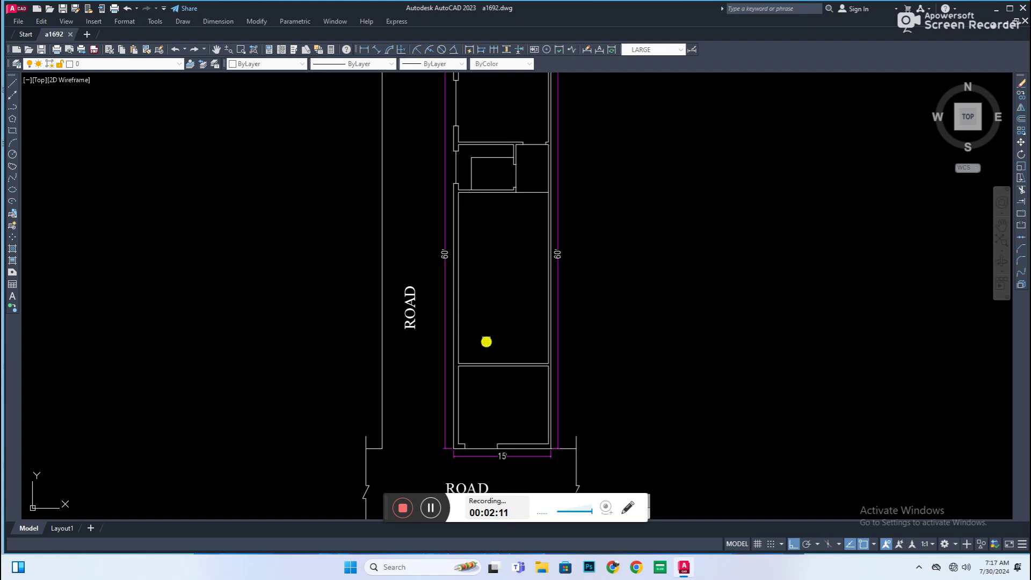
Draw a partition line that encloses a narrow stair room in the lower plot, and save.
{"action": "scroll", "coordinate": [486, 342], "scroll_direction": "up", "scroll_amount": 1}
{"action": "left_click", "coordinate": [479, 346]}
{"action": "scroll", "coordinate": [479, 335], "scroll_direction": "up", "scroll_amount": 1}
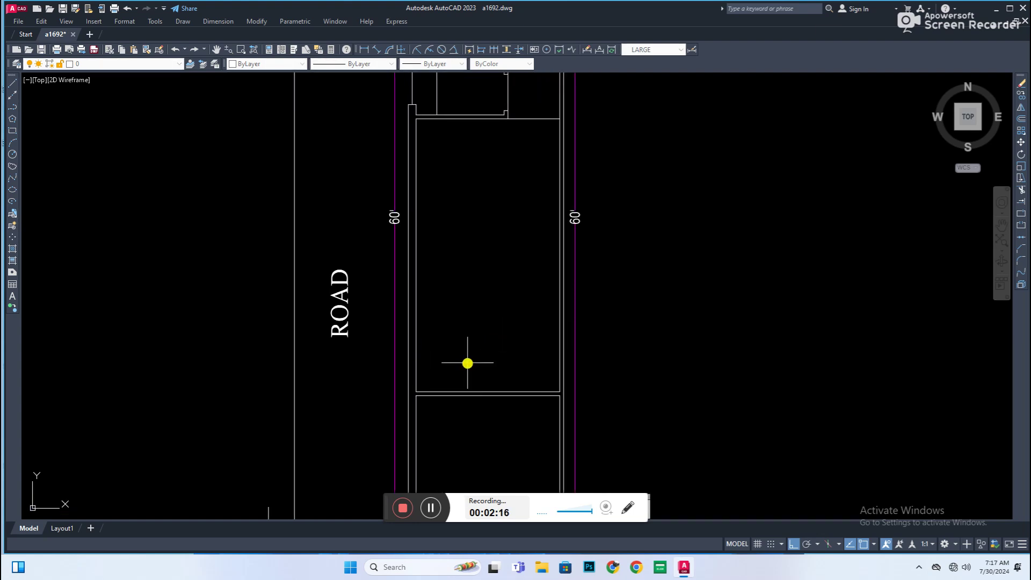
{"action": "left_click", "coordinate": [468, 313]}
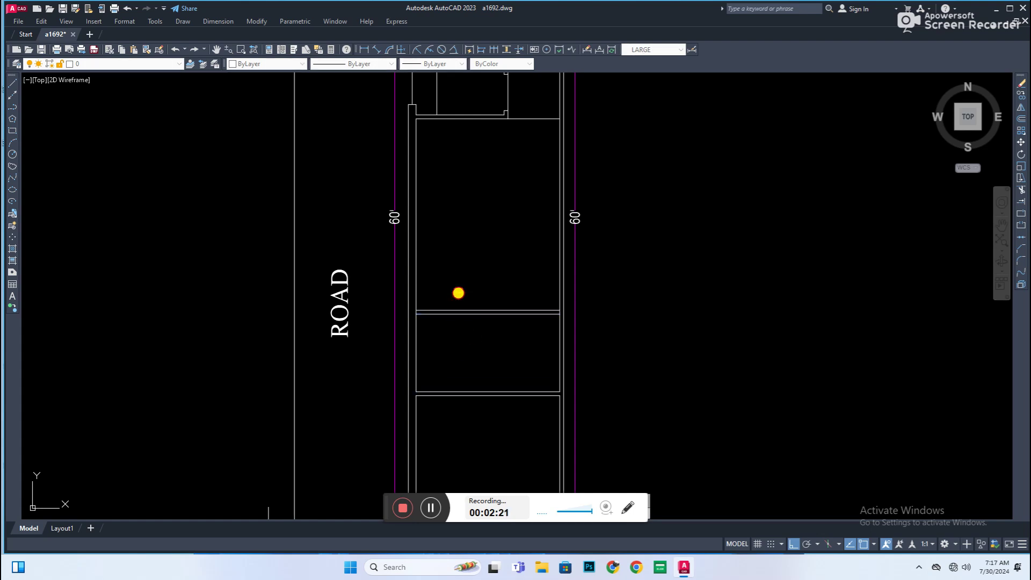
{"action": "scroll", "coordinate": [458, 292], "scroll_direction": "up", "scroll_amount": 8}
{"action": "key", "text": "ctrl+s"}
Copy evenly spaced vertical tread lines across the stair room.
{"action": "scroll", "coordinate": [456, 324], "scroll_direction": "down", "scroll_amount": 6}
{"action": "left_click", "coordinate": [422, 341]}
{"action": "left_click", "coordinate": [436, 347]}
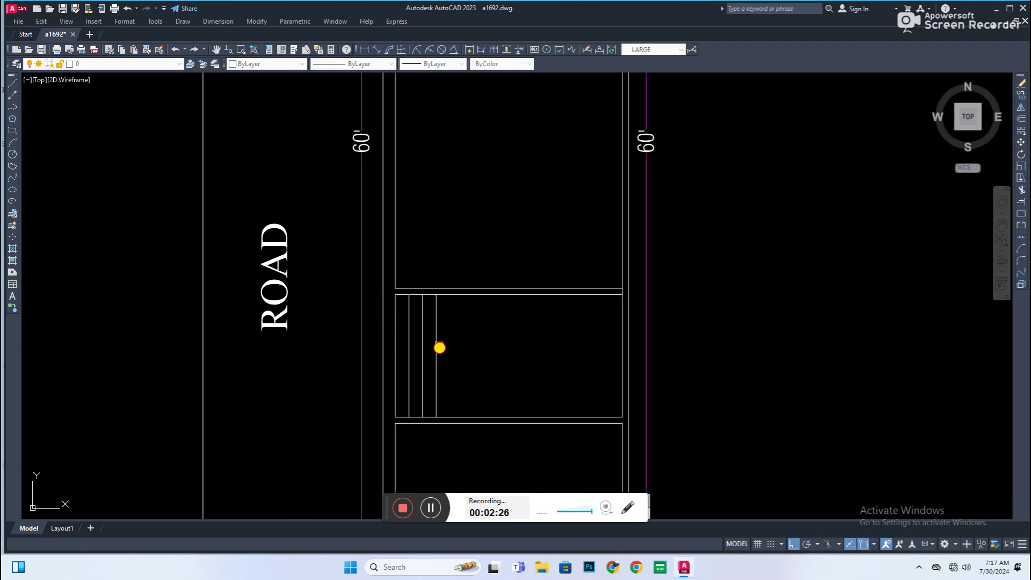
{"action": "left_click", "coordinate": [545, 365]}
{"action": "scroll", "coordinate": [424, 413], "scroll_direction": "up", "scroll_amount": 2}
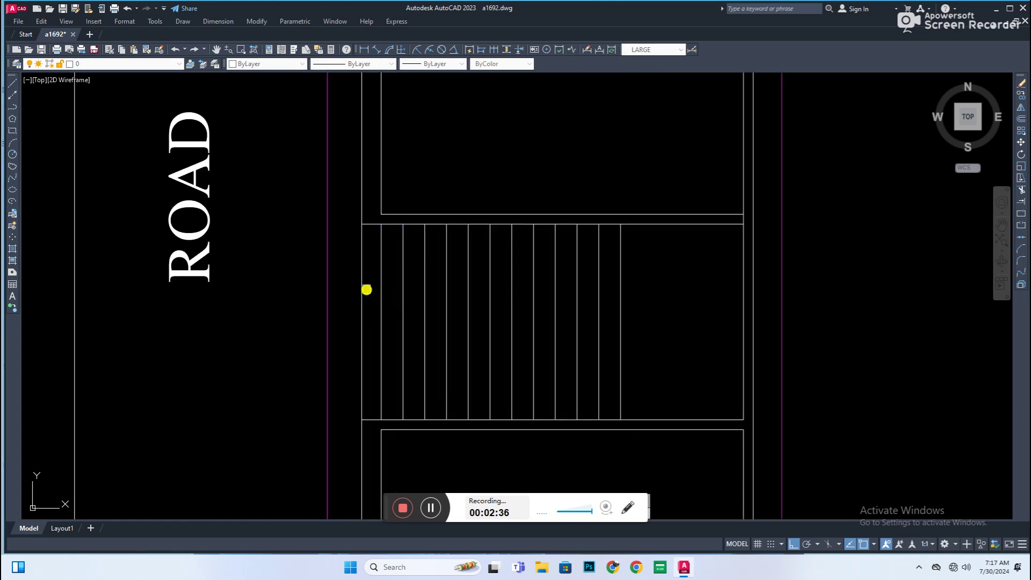
{"action": "scroll", "coordinate": [331, 340], "scroll_direction": "down", "scroll_amount": 2}
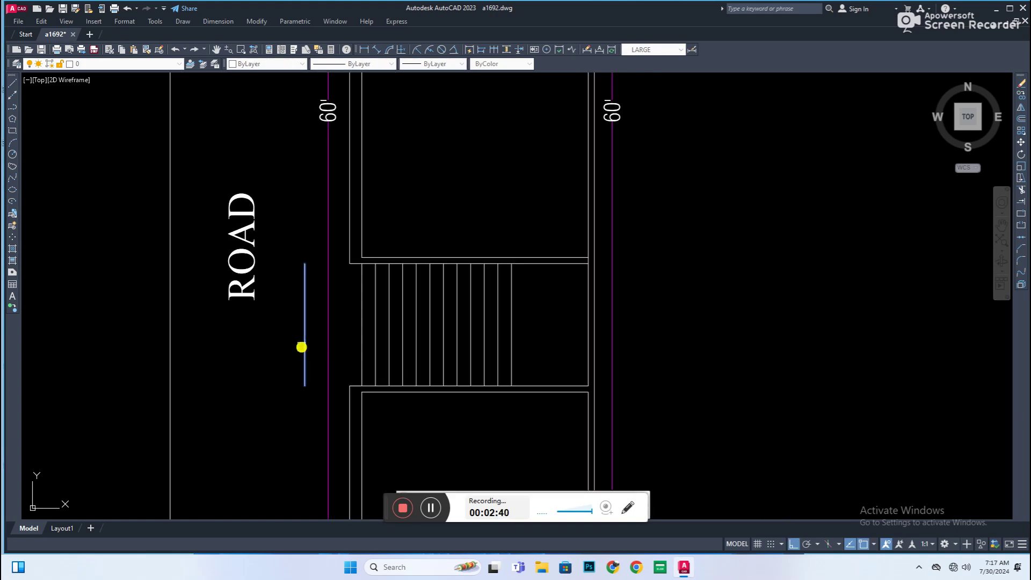
{"action": "scroll", "coordinate": [483, 347], "scroll_direction": "down", "scroll_amount": 3}
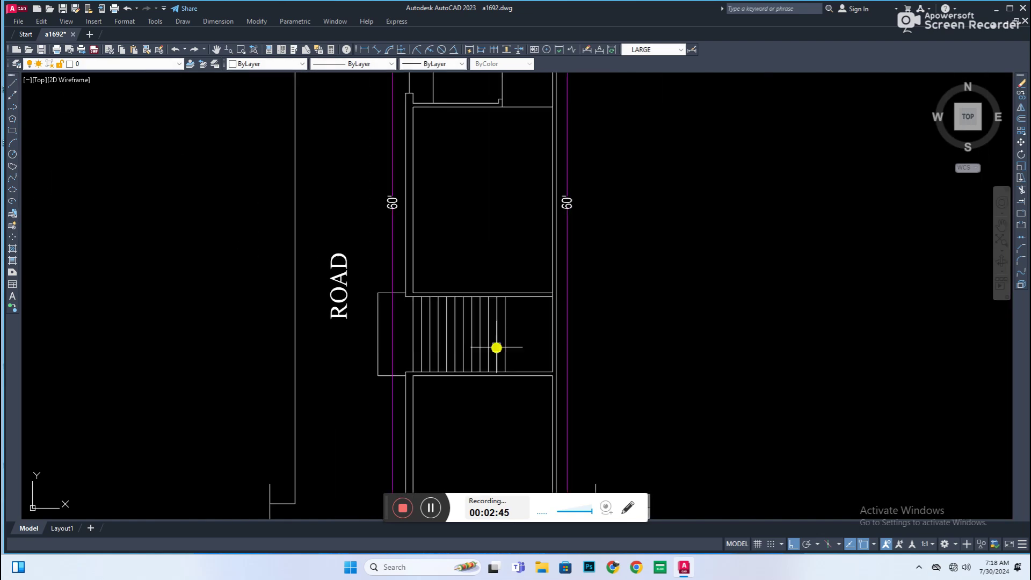
Draw two landing lines across the treads to split the stair into two flights, and save.
{"action": "scroll", "coordinate": [520, 356], "scroll_direction": "up", "scroll_amount": 5}
{"action": "left_click", "coordinate": [494, 389]}
{"action": "left_click", "coordinate": [500, 322]}
{"action": "left_click", "coordinate": [506, 201]}
{"action": "left_click", "coordinate": [513, 265]}
{"action": "scroll", "coordinate": [430, 293], "scroll_direction": "up", "scroll_amount": 2}
{"action": "scroll", "coordinate": [352, 356], "scroll_direction": "down", "scroll_amount": 5}
{"action": "scroll", "coordinate": [369, 264], "scroll_direction": "up", "scroll_amount": 3}
{"action": "key", "text": "ctrl+s"}
Window-select all the staircase lines and colour them red.
{"action": "left_click", "coordinate": [402, 252]}
{"action": "left_click", "coordinate": [140, 338]}
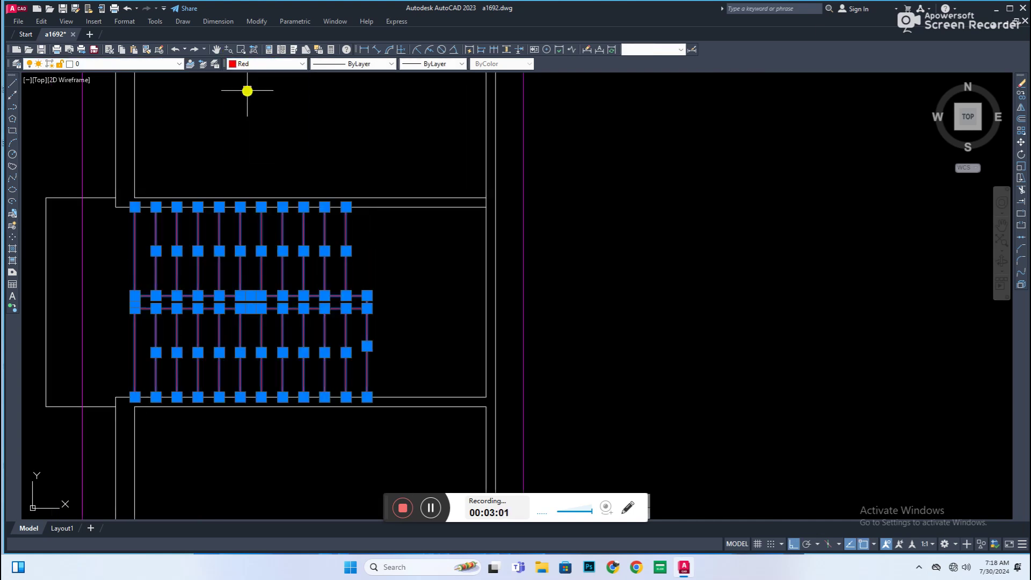
{"action": "key", "text": "Escape"}
{"action": "middle_click_drag", "start_coordinate": [189, 228], "coordinate": [428, 226]}
{"action": "key", "text": "Escape"}
{"action": "scroll", "coordinate": [552, 385], "scroll_direction": "up", "scroll_amount": 2}
Trim the extra wall lines beside the stair so they end at the stair wall.
{"action": "left_click_drag", "start_coordinate": [687, 410], "coordinate": [556, 389]}
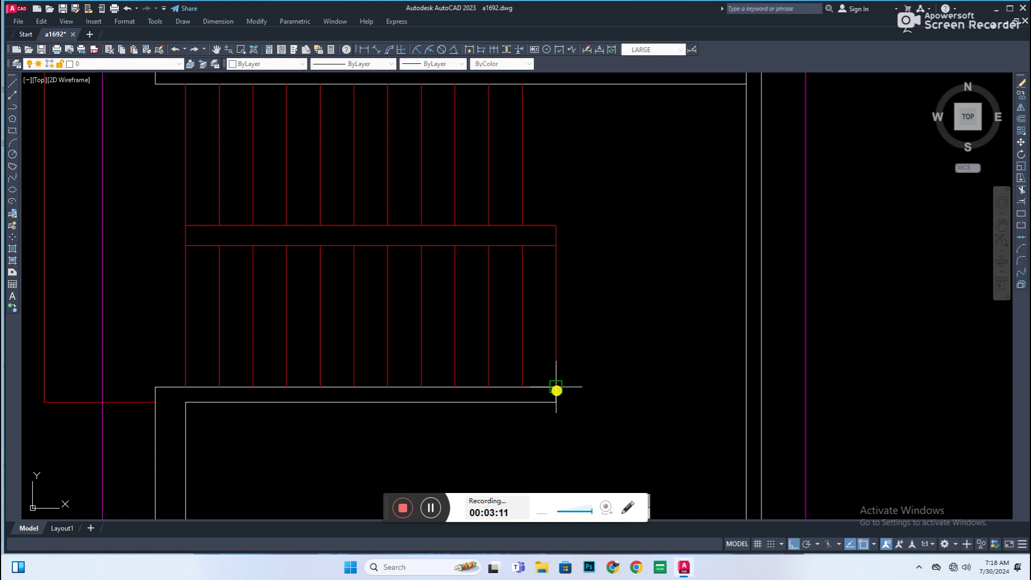
{"action": "left_click", "coordinate": [745, 403]}
{"action": "scroll", "coordinate": [624, 302], "scroll_direction": "down", "scroll_amount": 4}
{"action": "scroll", "coordinate": [589, 285], "scroll_direction": "up", "scroll_amount": 2}
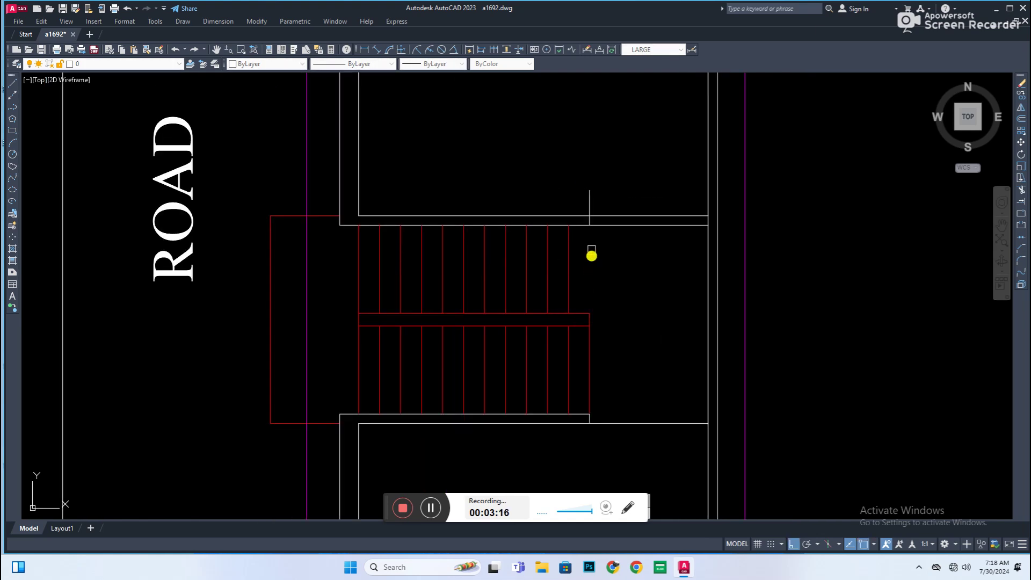
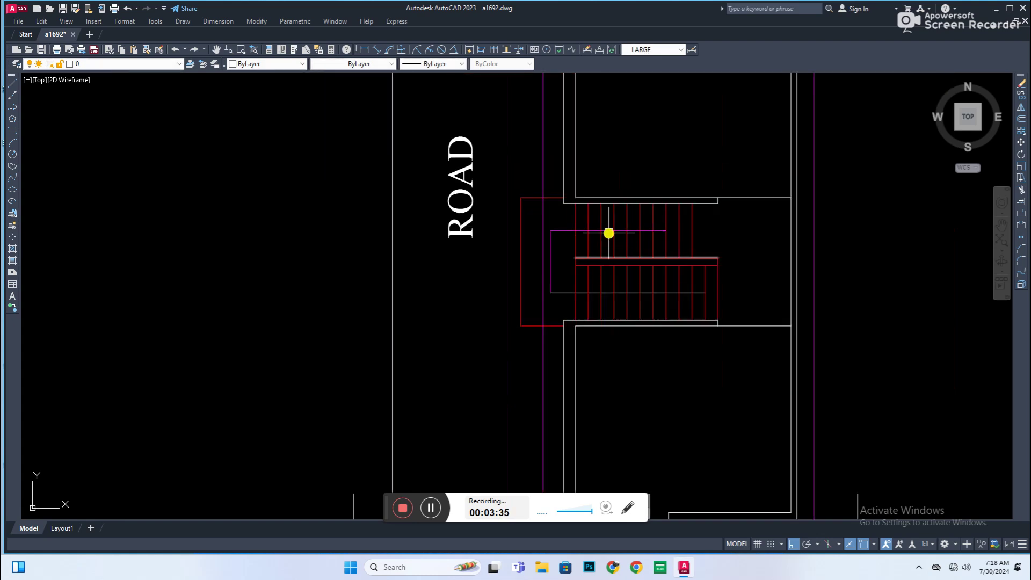
Stretch the lower stair line out to its new endpoint.
{"action": "scroll", "coordinate": [608, 233], "scroll_direction": "up", "scroll_amount": 4}
{"action": "left_click", "coordinate": [714, 226]}
{"action": "key", "text": "Escape"}
{"action": "left_click", "coordinate": [667, 396]}
{"action": "left_click", "coordinate": [749, 396]}
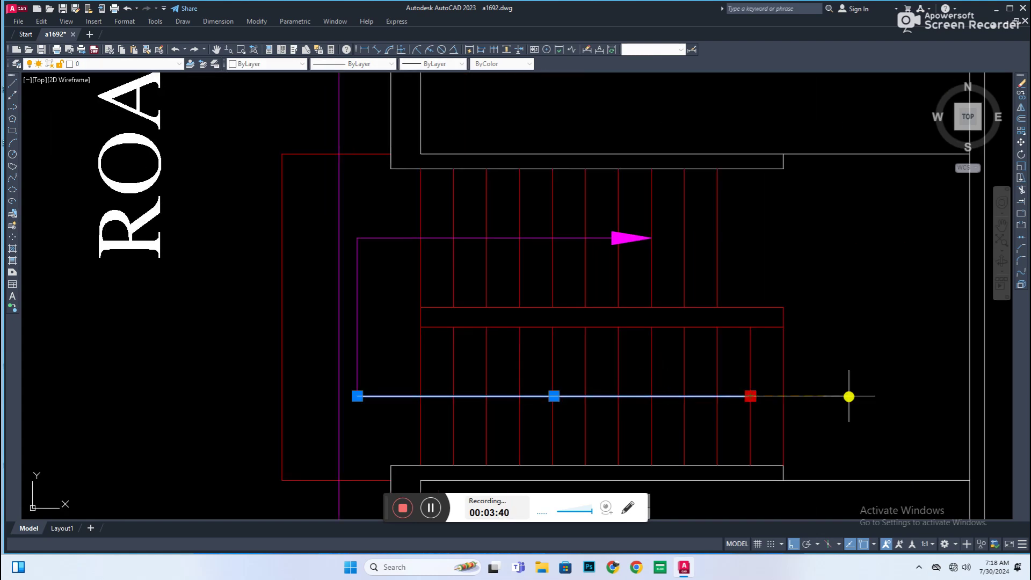
{"action": "scroll", "coordinate": [764, 381], "scroll_direction": "down", "scroll_amount": 3}
{"action": "scroll", "coordinate": [599, 344], "scroll_direction": "up", "scroll_amount": 5}
Add an 'UP' multiline text label beside the end of the stair flight.
{"action": "key", "text": "t"}
{"action": "key", "text": "Return"}
{"action": "left_click", "coordinate": [558, 328]}
{"action": "left_click", "coordinate": [612, 372]}
{"action": "type", "text": "uP"}
{"action": "left_click", "coordinate": [507, 365]}
{"action": "left_click", "coordinate": [564, 346]}
{"action": "key", "text": "Escape"}
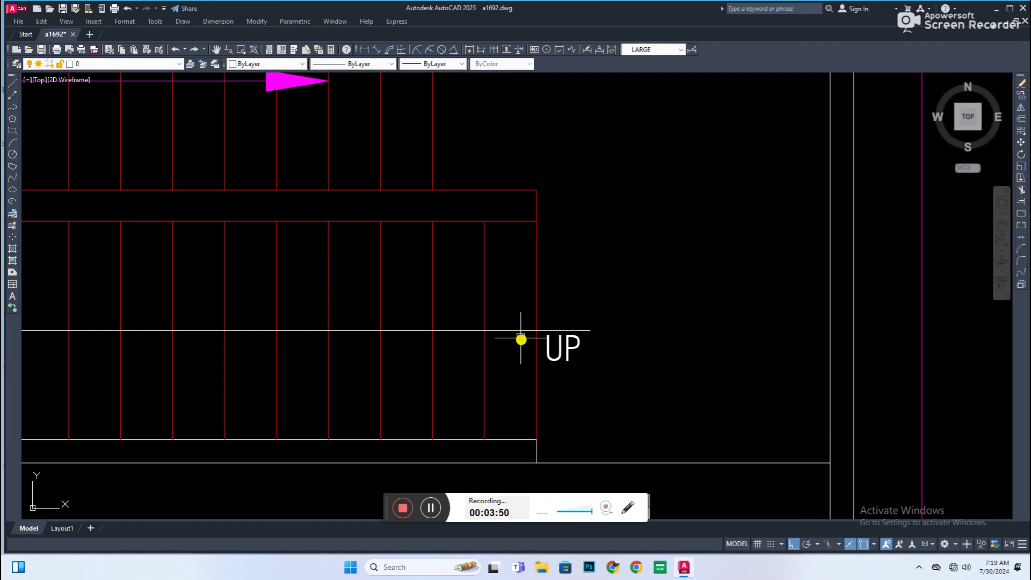
Change the lower stair line's colour to Magenta.
{"action": "scroll", "coordinate": [521, 340], "scroll_direction": "down", "scroll_amount": 2}
{"action": "left_click", "coordinate": [553, 338]}
{"action": "left_click", "coordinate": [301, 63]}
{"action": "left_click", "coordinate": [253, 134]}
{"action": "key", "text": "Escape"}
Copy the UP label and edit the copy to read 'LANDING'.
{"action": "scroll", "coordinate": [518, 405], "scroll_direction": "up", "scroll_amount": 3}
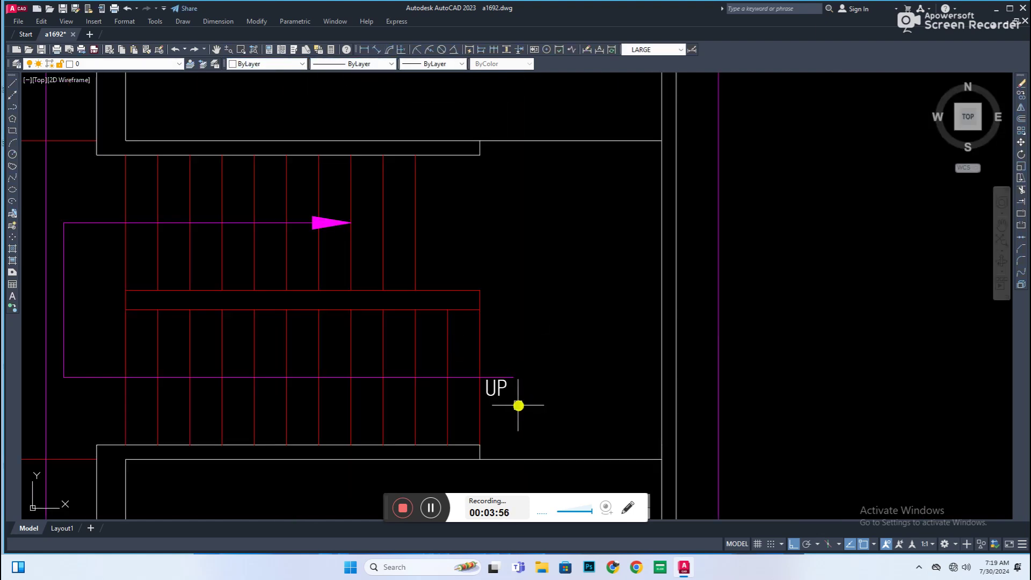
{"action": "scroll", "coordinate": [518, 406], "scroll_direction": "up", "scroll_amount": 2}
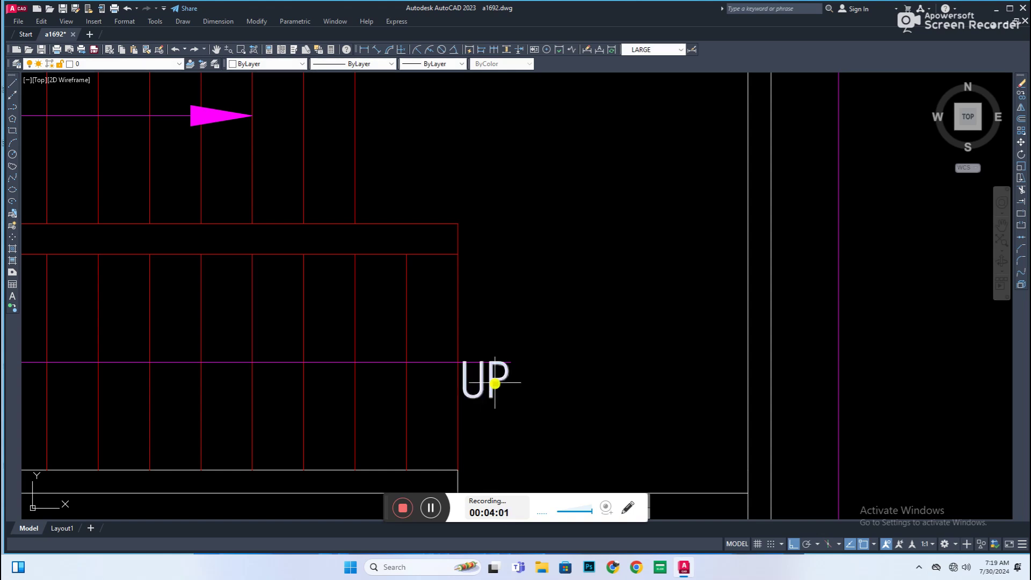
{"action": "scroll", "coordinate": [523, 429], "scroll_direction": "down", "scroll_amount": 4}
{"action": "scroll", "coordinate": [516, 428], "scroll_direction": "up", "scroll_amount": 3}
{"action": "left_click", "coordinate": [543, 385]}
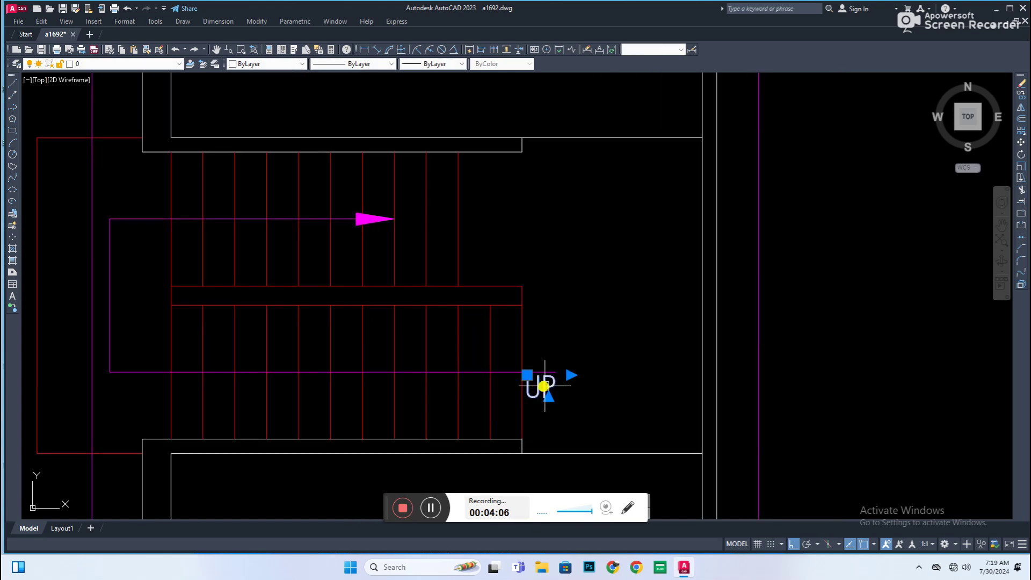
{"action": "double_click", "coordinate": [384, 392]}
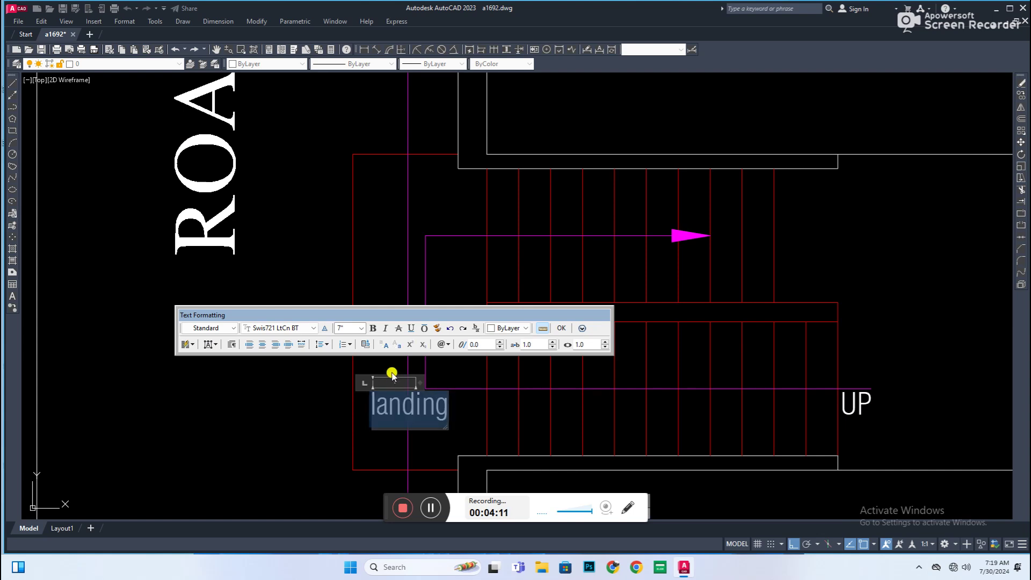
{"action": "left_click", "coordinate": [389, 421]}
Rotate the LANDING label 90° and move it onto the landing.
{"action": "left_click", "coordinate": [387, 364]}
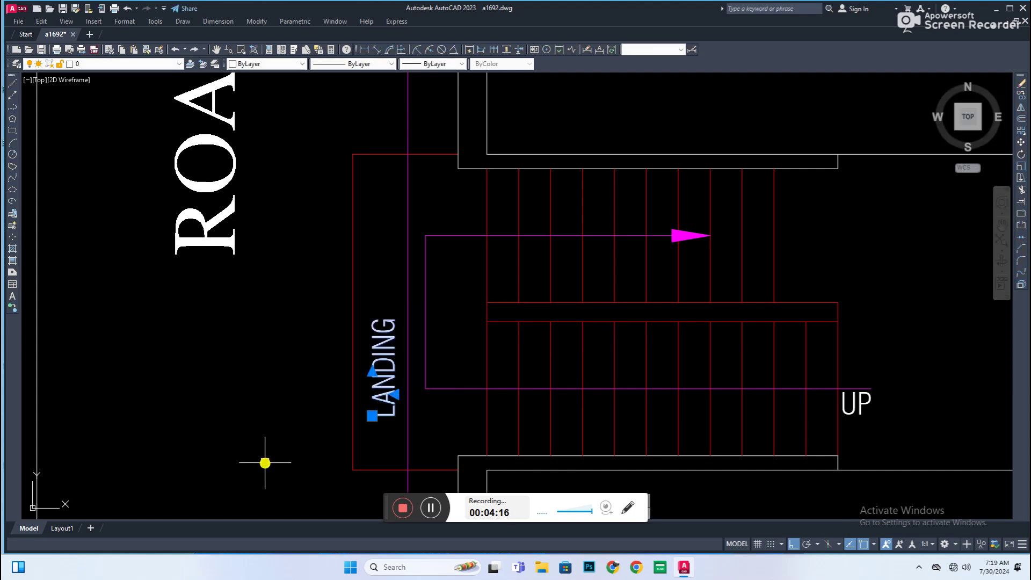
{"action": "left_click", "coordinate": [380, 396]}
{"action": "left_click", "coordinate": [374, 359]}
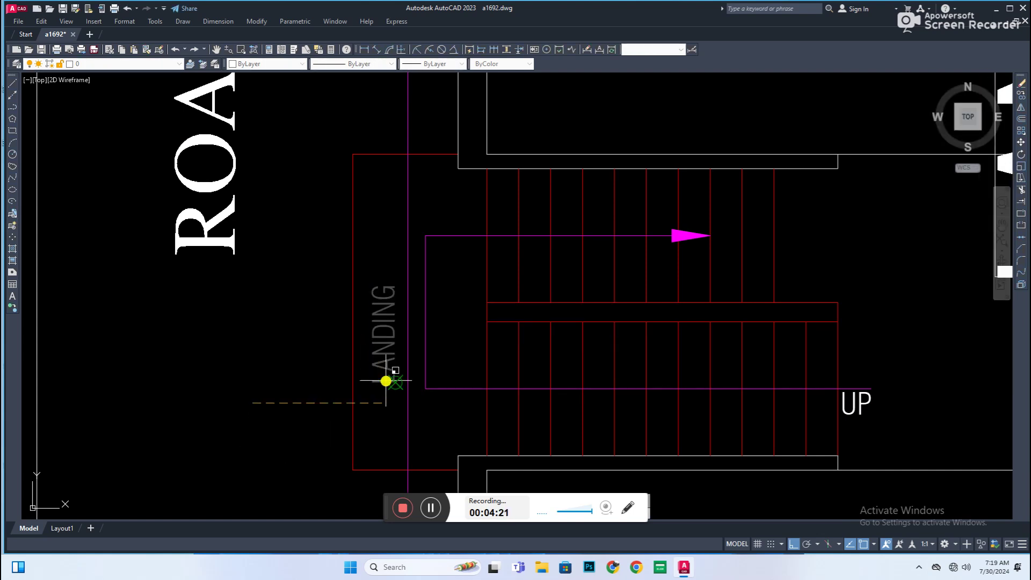
{"action": "left_click", "coordinate": [390, 361]}
{"action": "scroll", "coordinate": [531, 354], "scroll_direction": "down", "scroll_amount": 8}
{"action": "scroll", "coordinate": [553, 368], "scroll_direction": "up", "scroll_amount": 4}
{"action": "scroll", "coordinate": [488, 336], "scroll_direction": "down", "scroll_amount": 1}
{"action": "scroll", "coordinate": [466, 363], "scroll_direction": "down", "scroll_amount": 1}
{"action": "scroll", "coordinate": [466, 364], "scroll_direction": "up", "scroll_amount": 2}
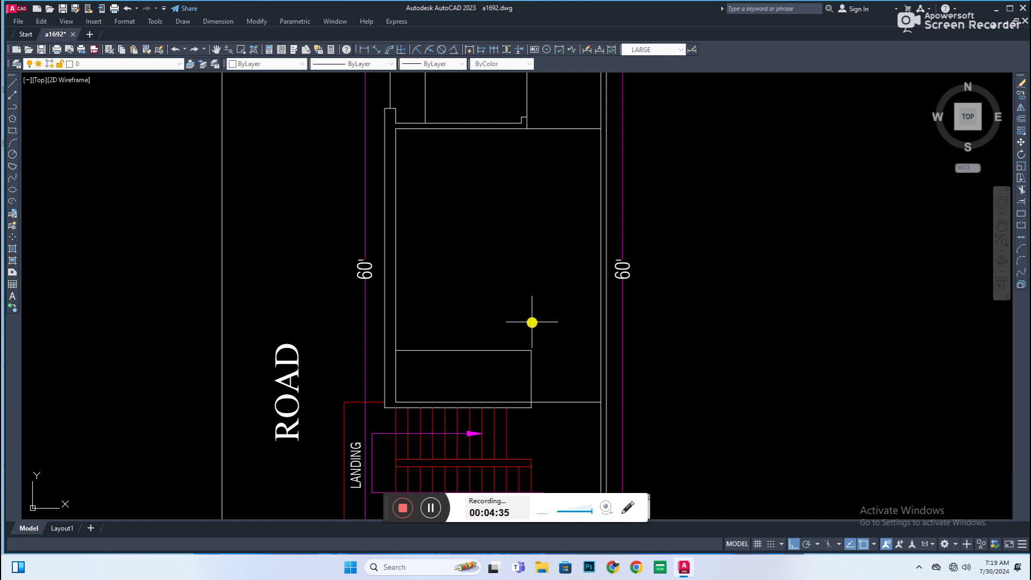
Check the two compartments above the staircase and save the drawing.
{"action": "scroll", "coordinate": [475, 353], "scroll_direction": "up", "scroll_amount": 2}
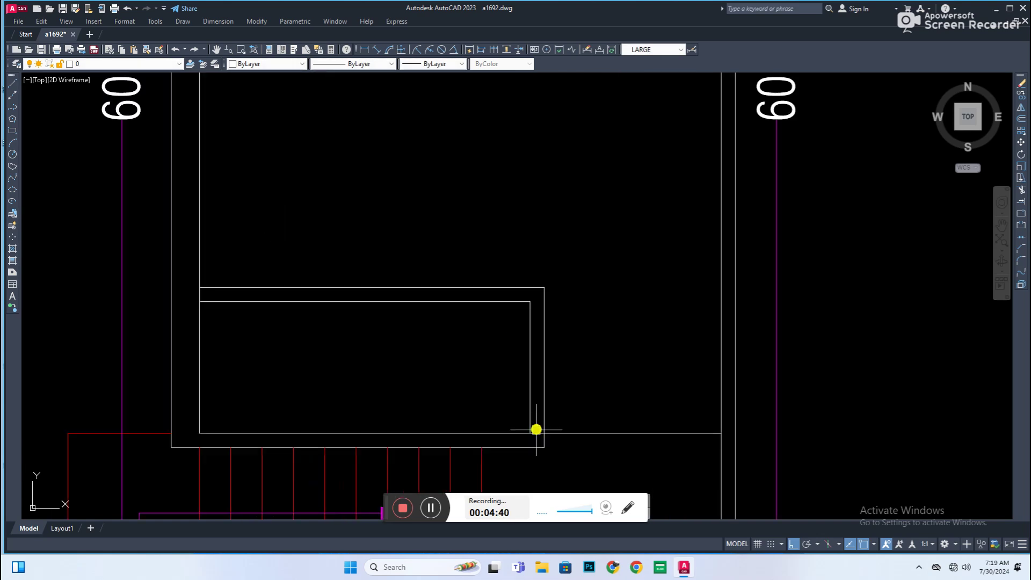
{"action": "scroll", "coordinate": [402, 325], "scroll_direction": "up", "scroll_amount": 2}
{"action": "scroll", "coordinate": [383, 329], "scroll_direction": "down", "scroll_amount": 2}
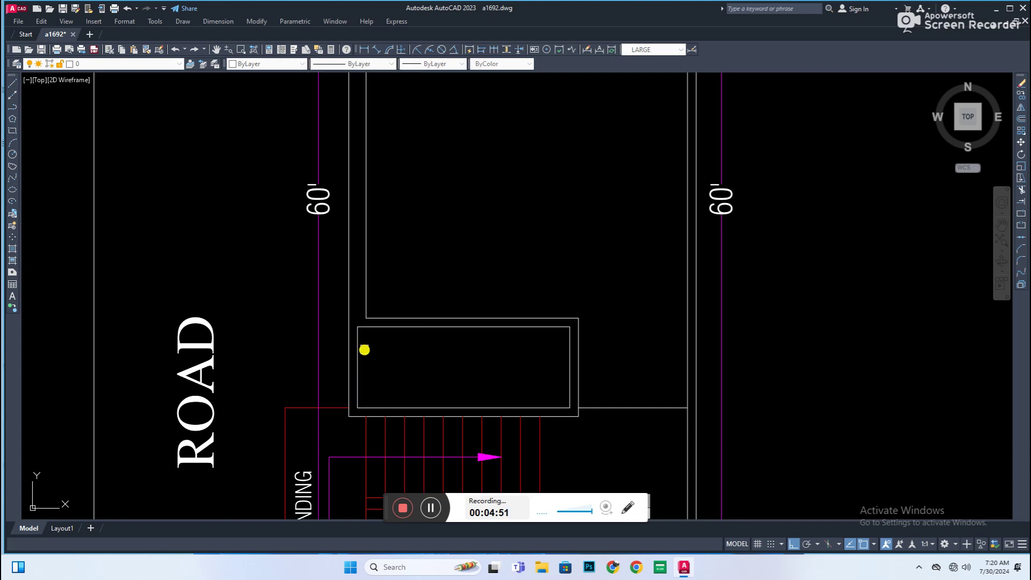
{"action": "key", "text": "ctrl+s"}
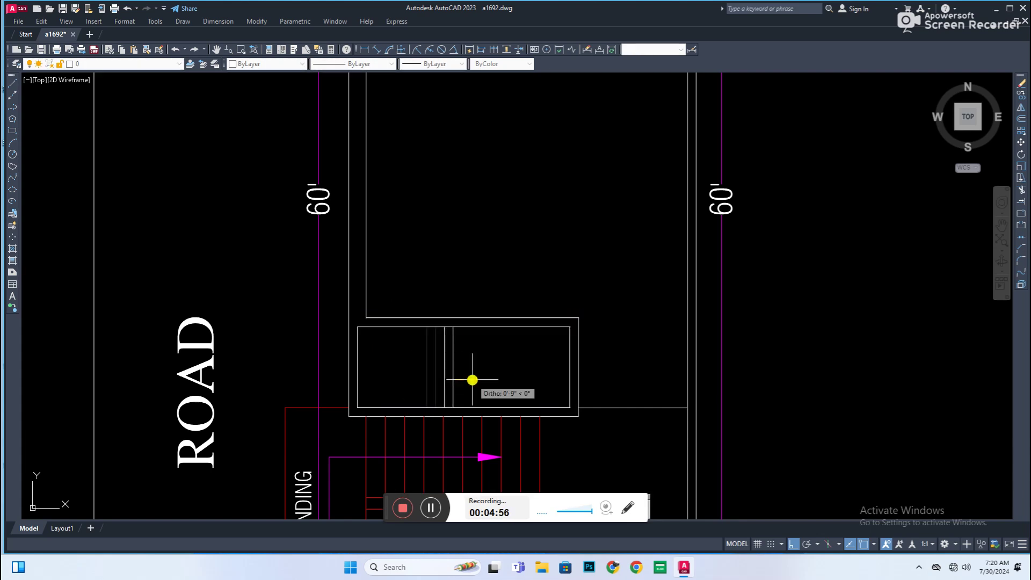
{"action": "scroll", "coordinate": [439, 393], "scroll_direction": "up", "scroll_amount": 2}
{"action": "scroll", "coordinate": [432, 345], "scroll_direction": "down", "scroll_amount": 2}
{"action": "scroll", "coordinate": [501, 354], "scroll_direction": "down", "scroll_amount": 2}
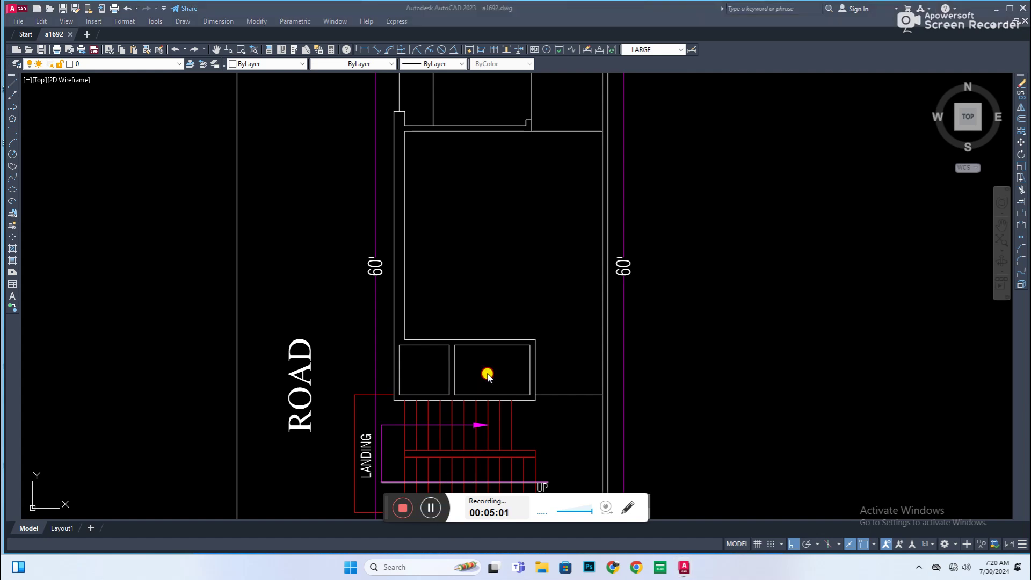
{"action": "scroll", "coordinate": [524, 350], "scroll_direction": "up", "scroll_amount": 3}
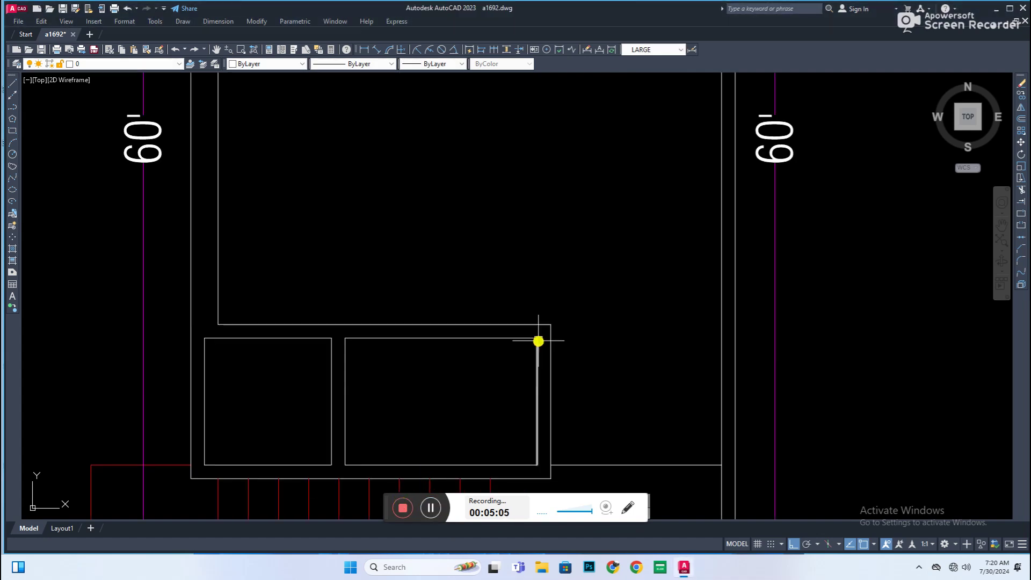
{"action": "scroll", "coordinate": [535, 344], "scroll_direction": "up", "scroll_amount": 2}
{"action": "scroll", "coordinate": [535, 347], "scroll_direction": "up", "scroll_amount": 2}
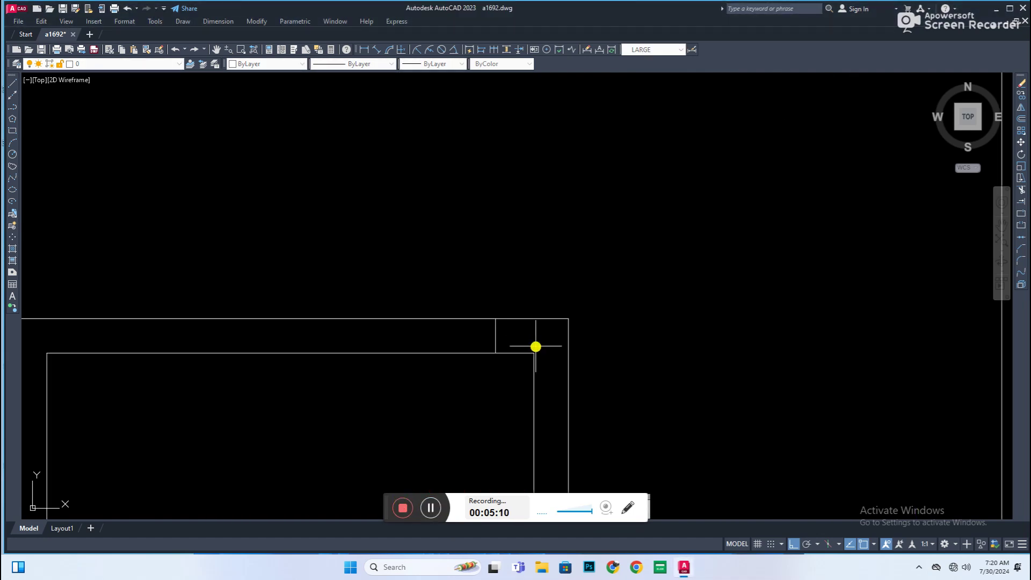
{"action": "scroll", "coordinate": [433, 389], "scroll_direction": "down", "scroll_amount": 3}
{"action": "scroll", "coordinate": [400, 346], "scroll_direction": "up", "scroll_amount": 3}
{"action": "scroll", "coordinate": [387, 384], "scroll_direction": "up", "scroll_amount": 2}
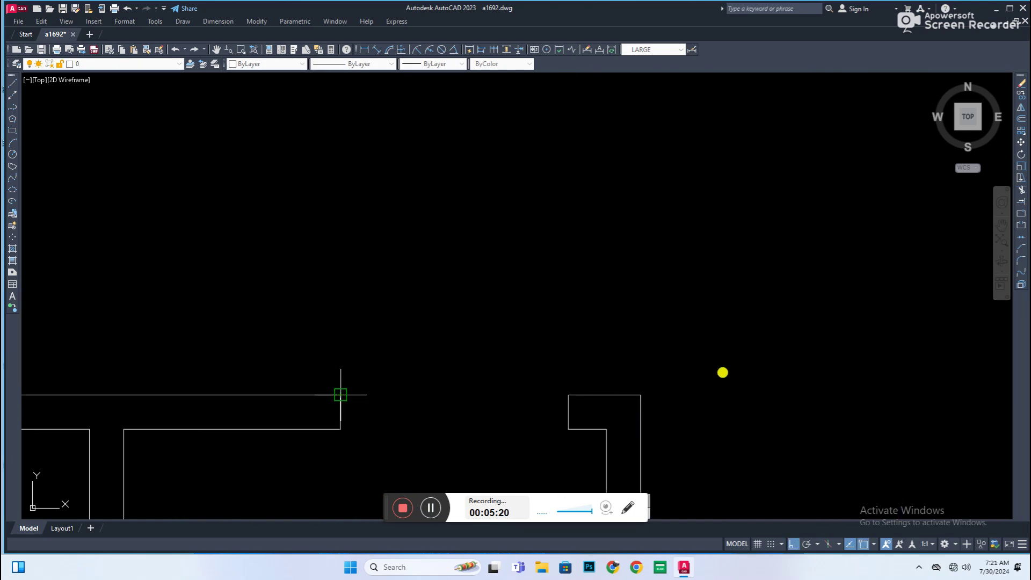
Start a new wall line from the end of the dividing wall.
{"action": "key", "text": "l"}
{"action": "key", "text": "Return"}
{"action": "scroll", "coordinate": [569, 391], "scroll_direction": "down", "scroll_amount": 3}
{"action": "scroll", "coordinate": [447, 417], "scroll_direction": "up", "scroll_amount": 3}
{"action": "left_click", "coordinate": [451, 389]}
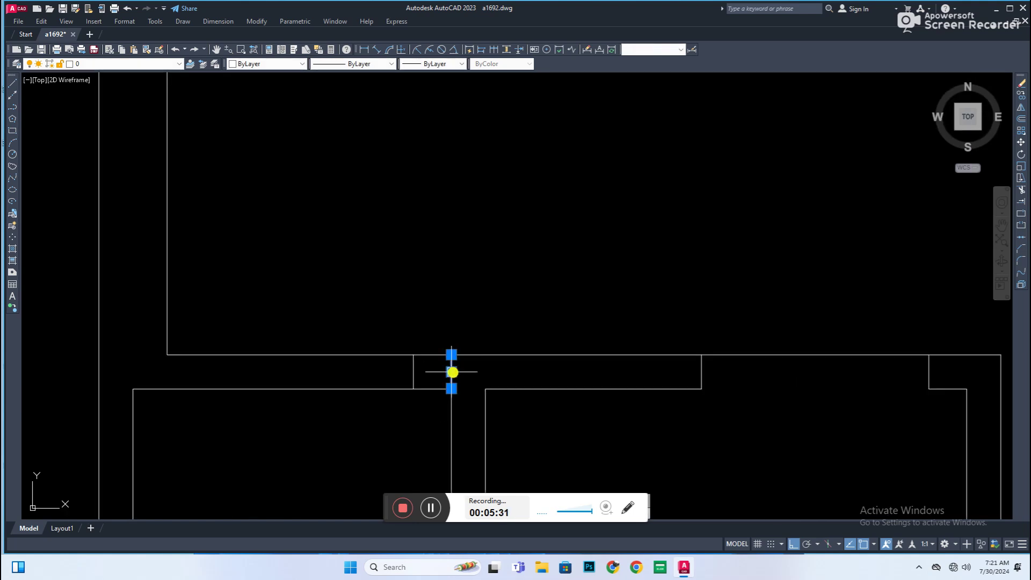
Close the gap between the two wall lines.
{"action": "scroll", "coordinate": [325, 385], "scroll_direction": "down", "scroll_amount": 3}
{"action": "scroll", "coordinate": [530, 370], "scroll_direction": "up", "scroll_amount": 3}
{"action": "scroll", "coordinate": [498, 421], "scroll_direction": "down", "scroll_amount": 2}
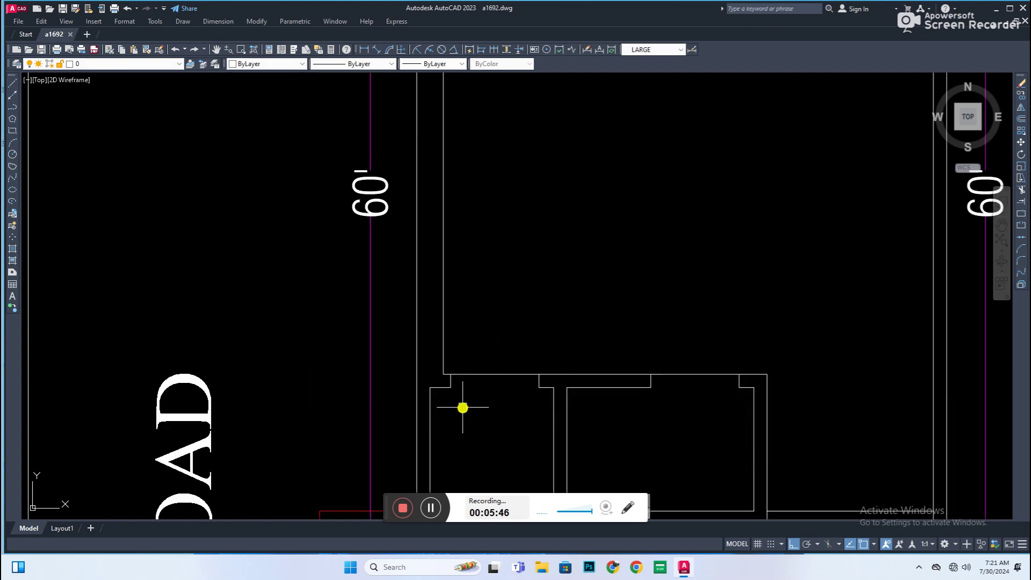
{"action": "scroll", "coordinate": [499, 360], "scroll_direction": "down", "scroll_amount": 1}
{"action": "scroll", "coordinate": [520, 284], "scroll_direction": "up", "scroll_amount": 3}
{"action": "left_click", "coordinate": [492, 299]}
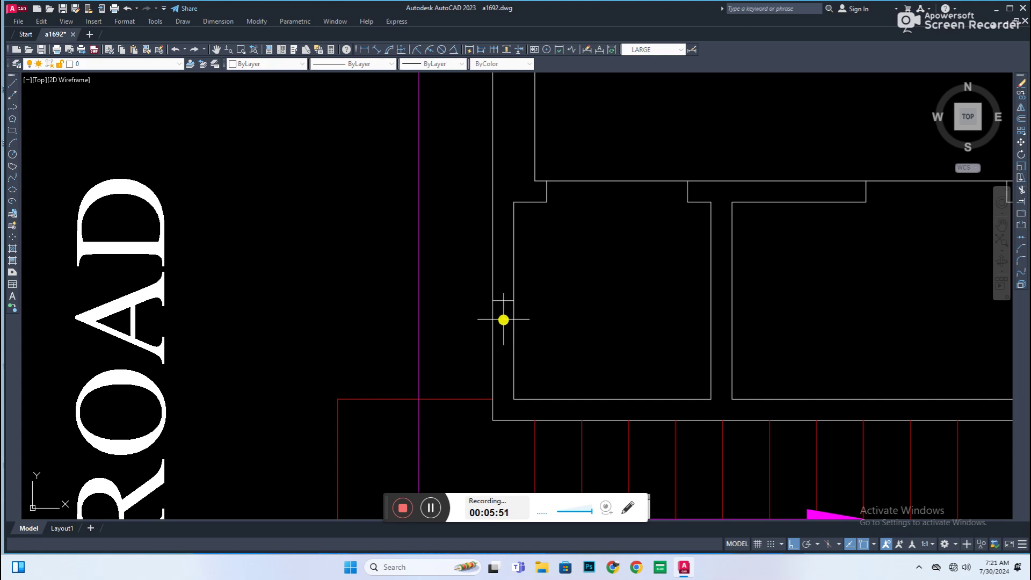
Crossing-select the left outer wall lines and delete them to leave an opening.
{"action": "scroll", "coordinate": [505, 322], "scroll_direction": "down", "scroll_amount": 2}
{"action": "scroll", "coordinate": [502, 294], "scroll_direction": "up", "scroll_amount": 1}
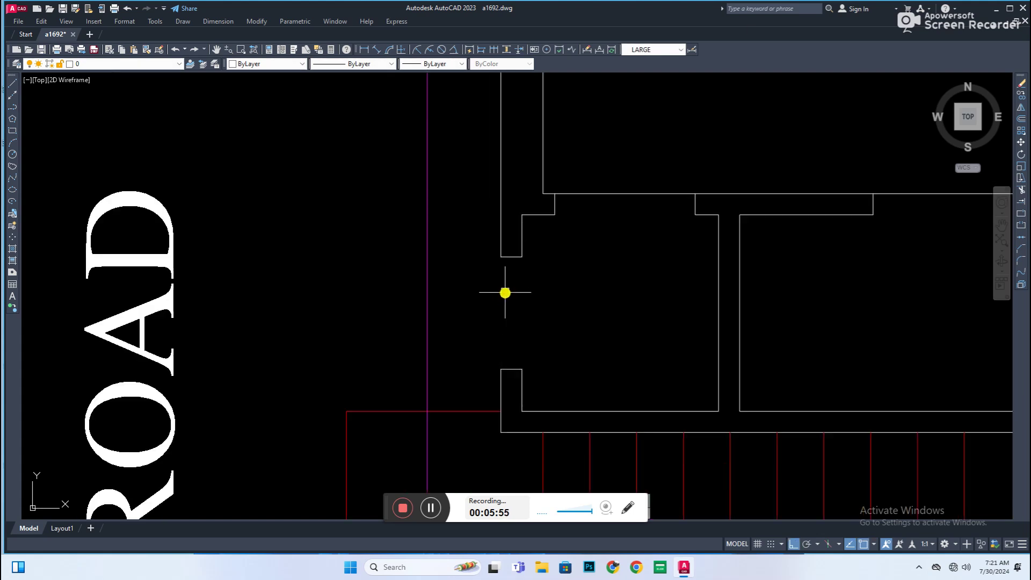
{"action": "scroll", "coordinate": [601, 388], "scroll_direction": "down", "scroll_amount": 4}
{"action": "scroll", "coordinate": [660, 400], "scroll_direction": "up", "scroll_amount": 2}
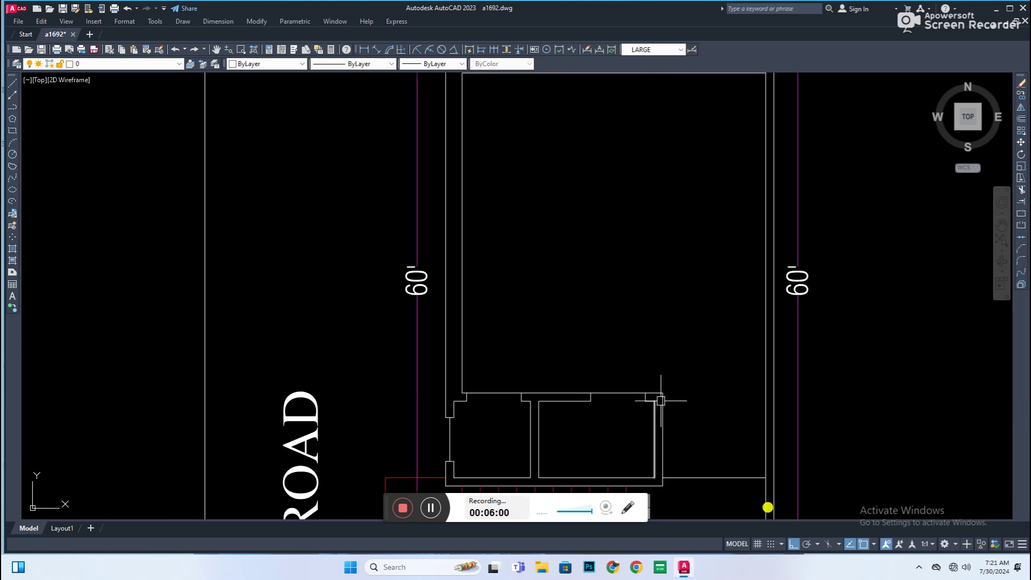
{"action": "middle_click_drag", "start_coordinate": [746, 460], "coordinate": [657, 373]}
{"action": "scroll", "coordinate": [660, 338], "scroll_direction": "down", "scroll_amount": 5}
{"action": "middle_click_drag", "start_coordinate": [743, 363], "coordinate": [653, 329]}
{"action": "scroll", "coordinate": [623, 248], "scroll_direction": "down", "scroll_amount": 2}
{"action": "scroll", "coordinate": [574, 255], "scroll_direction": "up", "scroll_amount": 4}
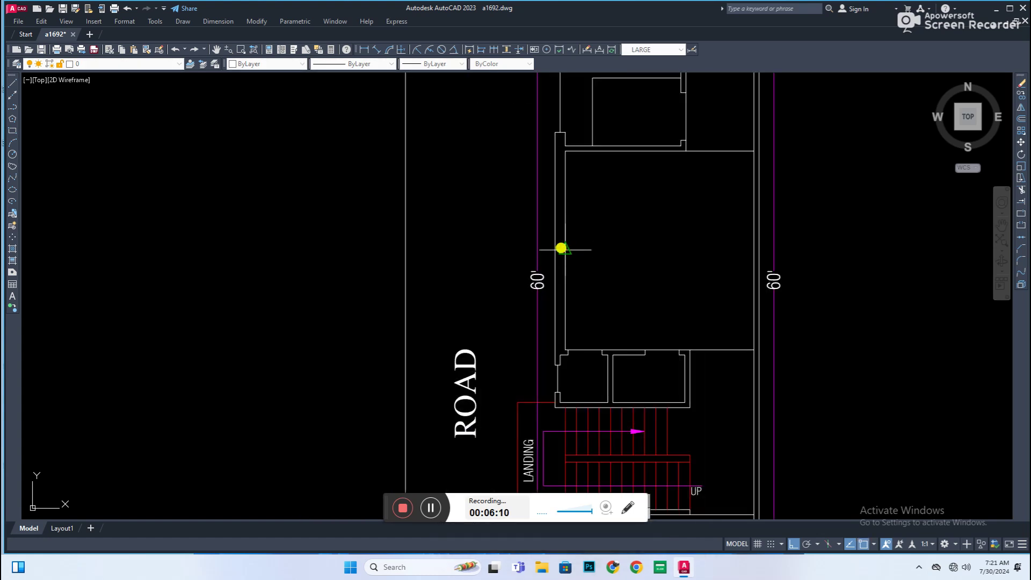
{"action": "scroll", "coordinate": [561, 248], "scroll_direction": "up", "scroll_amount": 5}
{"action": "scroll", "coordinate": [566, 252], "scroll_direction": "down", "scroll_amount": 5}
{"action": "scroll", "coordinate": [577, 266], "scroll_direction": "up", "scroll_amount": 2}
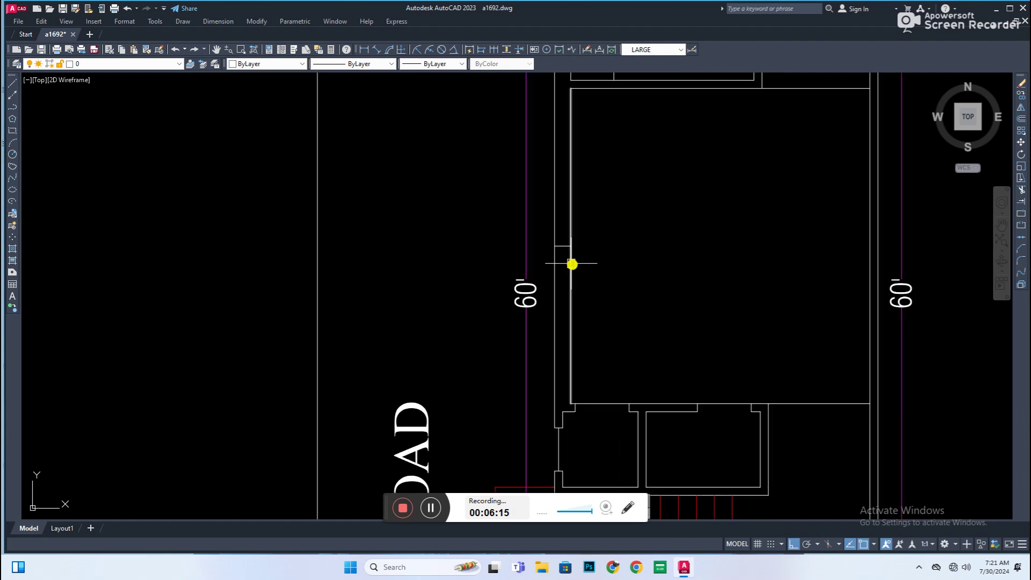
{"action": "scroll", "coordinate": [599, 249], "scroll_direction": "down", "scroll_amount": 2}
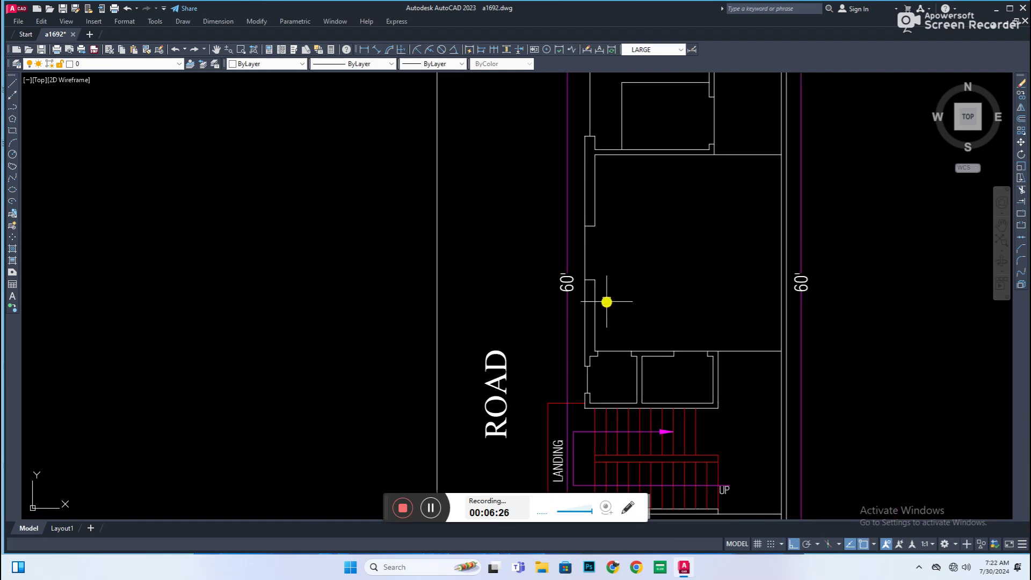
{"action": "scroll", "coordinate": [590, 295], "scroll_direction": "up", "scroll_amount": 4}
{"action": "left_click_drag", "start_coordinate": [614, 341], "coordinate": [565, 359]}
{"action": "key", "text": "Delete"}
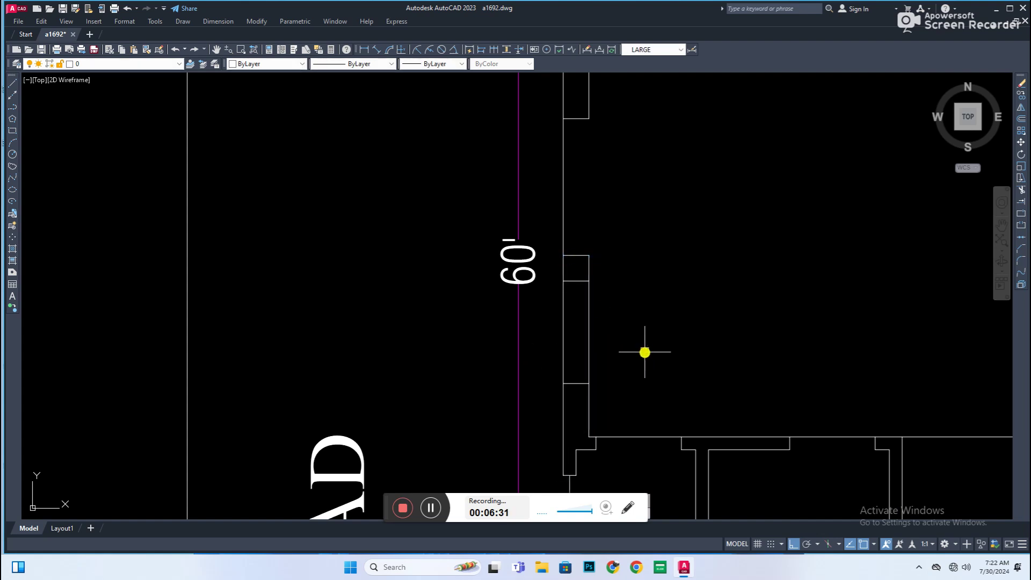
Select the remaining wall lines to verify the opening, then clear the selection.
{"action": "scroll", "coordinate": [575, 371], "scroll_direction": "down", "scroll_amount": 2}
{"action": "scroll", "coordinate": [612, 394], "scroll_direction": "up", "scroll_amount": 4}
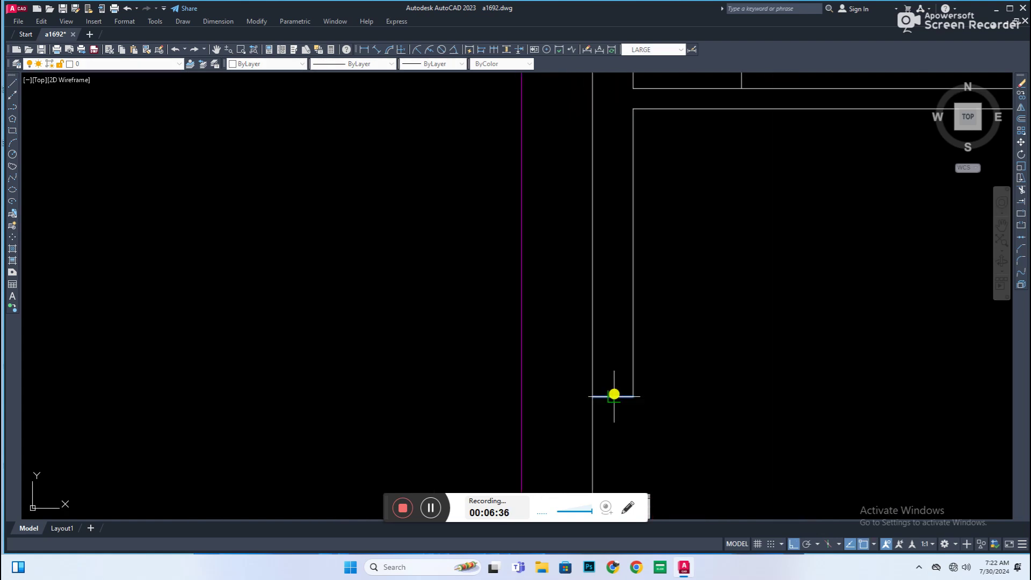
{"action": "left_click", "coordinate": [615, 356]}
{"action": "key", "text": "Escape"}
{"action": "scroll", "coordinate": [690, 283], "scroll_direction": "down", "scroll_amount": 3}
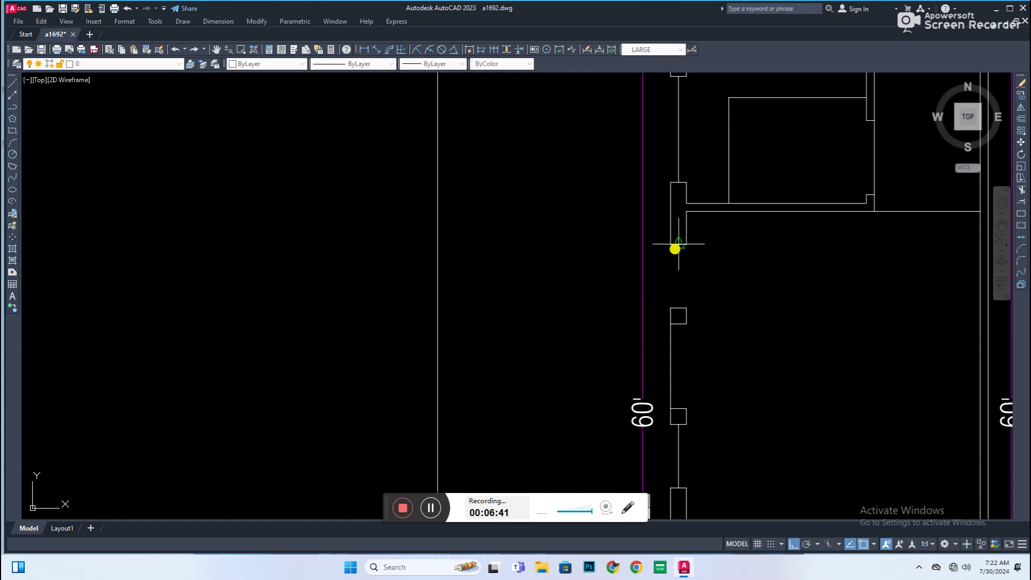
Select the outer wall outline and bring the bottom wall and ROAD into view.
{"action": "scroll", "coordinate": [732, 327], "scroll_direction": "down", "scroll_amount": 3}
{"action": "scroll", "coordinate": [732, 327], "scroll_direction": "down", "scroll_amount": 2}
{"action": "left_click_drag", "start_coordinate": [697, 131], "coordinate": [623, 177]}
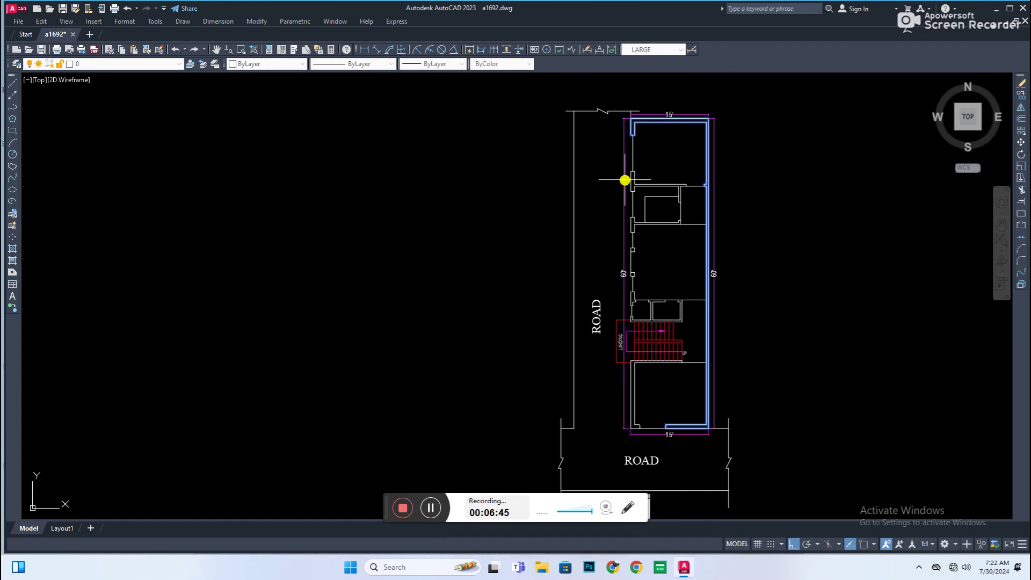
{"action": "scroll", "coordinate": [638, 246], "scroll_direction": "up", "scroll_amount": 3}
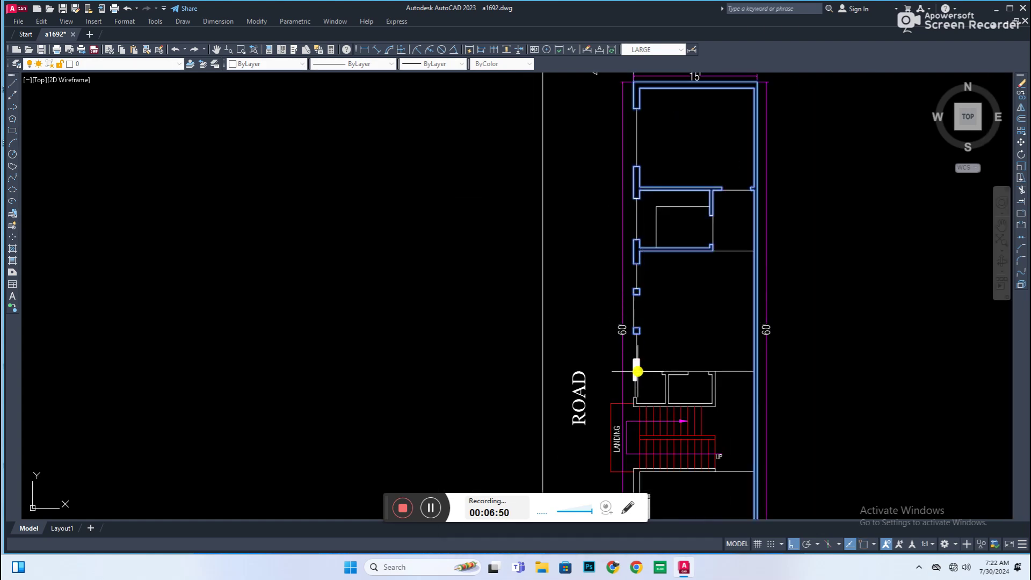
{"action": "middle_click_drag", "start_coordinate": [653, 411], "coordinate": [598, 193]}
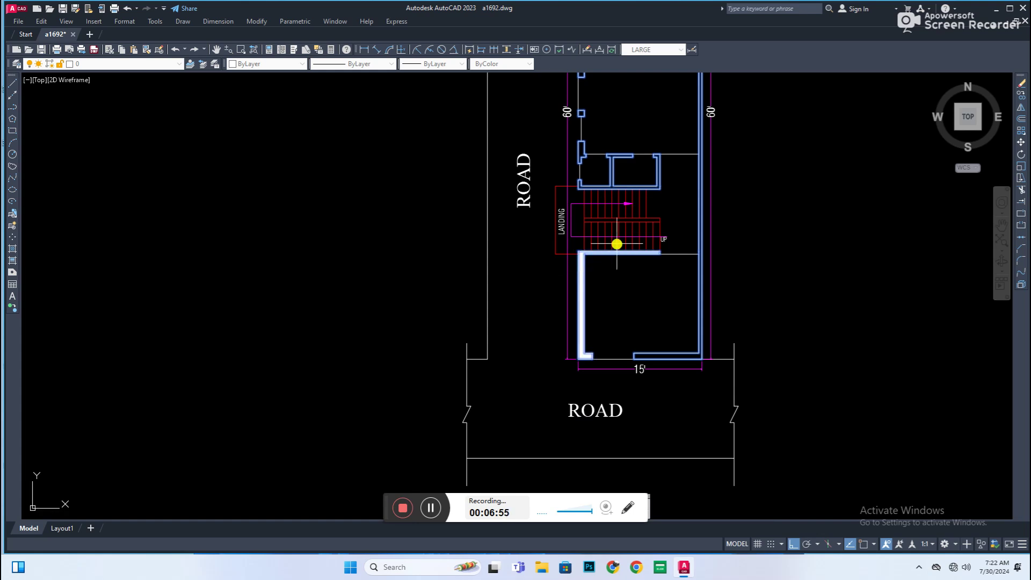
Fill the wall areas with a SOLID hatch.
{"action": "key", "text": "h"}
{"action": "key", "text": "Return"}
{"action": "left_click", "coordinate": [645, 221]}
{"action": "scroll", "coordinate": [608, 308], "scroll_direction": "up", "scroll_amount": 5}
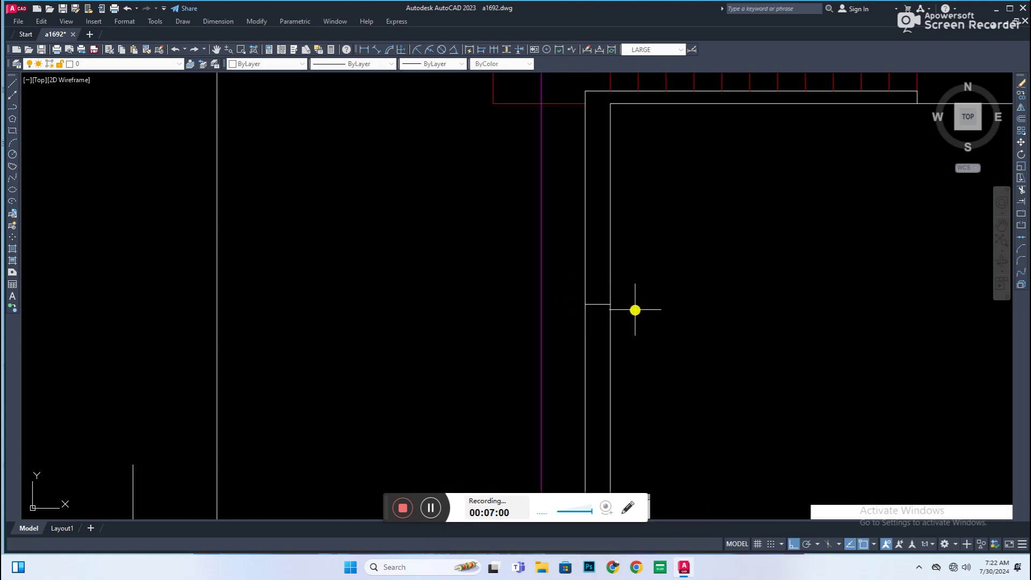
{"action": "scroll", "coordinate": [672, 333], "scroll_direction": "down", "scroll_amount": 2}
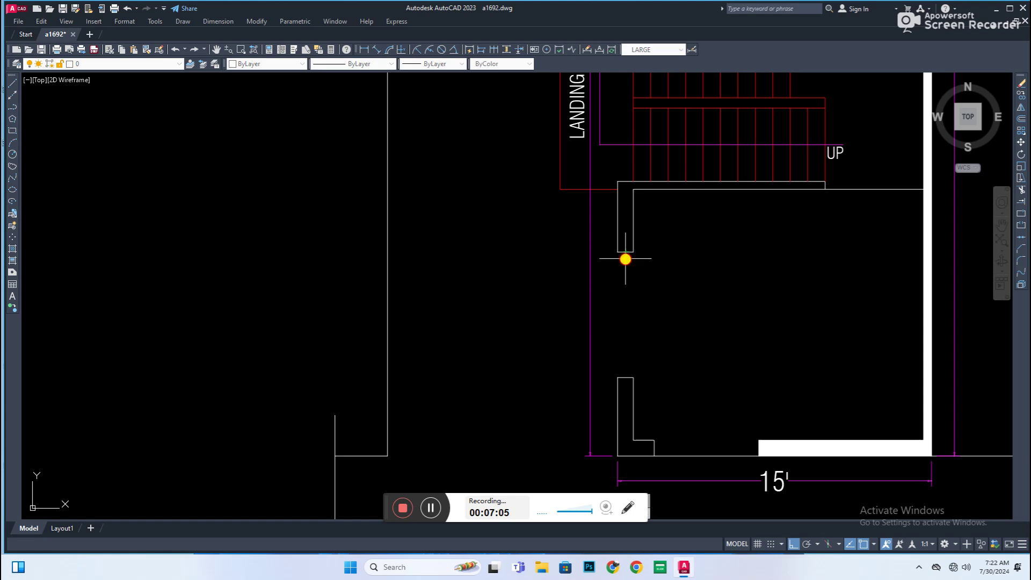
{"action": "scroll", "coordinate": [662, 345], "scroll_direction": "down", "scroll_amount": 5}
{"action": "scroll", "coordinate": [647, 336], "scroll_direction": "up", "scroll_amount": 7}
{"action": "scroll", "coordinate": [660, 347], "scroll_direction": "down", "scroll_amount": 5}
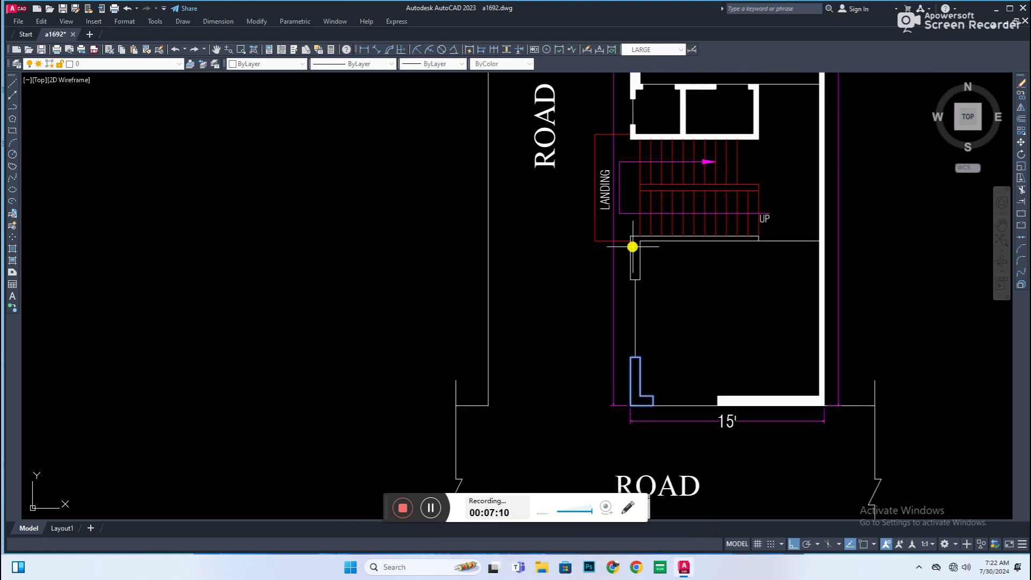
{"action": "scroll", "coordinate": [697, 435], "scroll_direction": "down", "scroll_amount": 2}
{"action": "scroll", "coordinate": [375, 108], "scroll_direction": "up", "scroll_amount": 5}
Set the wall hatch colour to grey index 251.
{"action": "left_click", "coordinate": [266, 64]}
{"action": "left_click", "coordinate": [254, 152]}
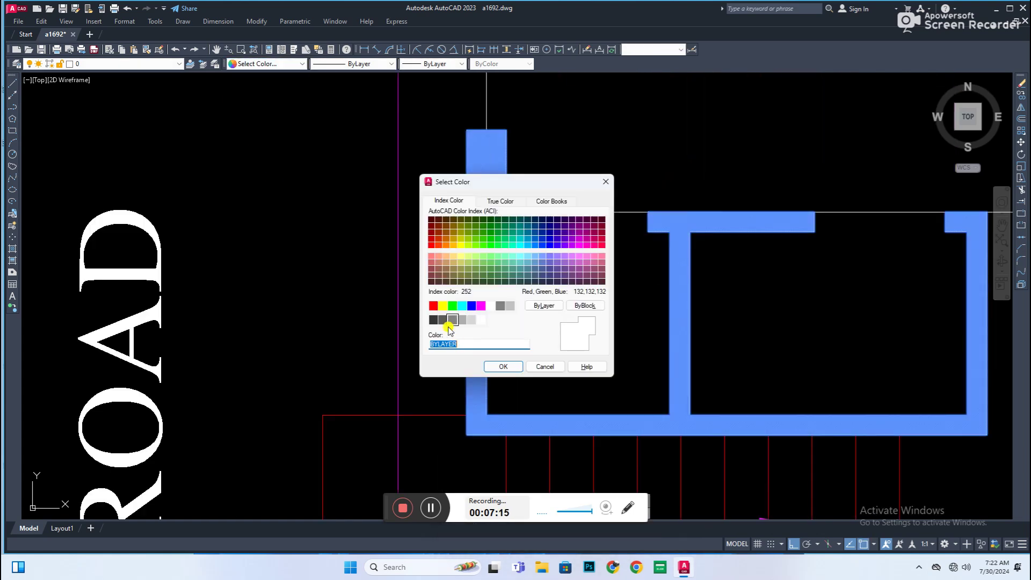
{"action": "double_click", "coordinate": [451, 320]}
{"action": "scroll", "coordinate": [656, 299], "scroll_direction": "down", "scroll_amount": 5}
{"action": "scroll", "coordinate": [649, 368], "scroll_direction": "up", "scroll_amount": 5}
{"action": "scroll", "coordinate": [638, 364], "scroll_direction": "down", "scroll_amount": 4}
{"action": "scroll", "coordinate": [376, 304], "scroll_direction": "up", "scroll_amount": 3}
{"action": "scroll", "coordinate": [376, 303], "scroll_direction": "down", "scroll_amount": 5}
{"action": "scroll", "coordinate": [534, 422], "scroll_direction": "down", "scroll_amount": 3}
{"action": "scroll", "coordinate": [920, 338], "scroll_direction": "up", "scroll_amount": 4}
{"action": "left_click", "coordinate": [920, 339]}
Add a linear dimension across the bedroom.
{"action": "scroll", "coordinate": [920, 338], "scroll_direction": "down", "scroll_amount": 2}
{"action": "scroll", "coordinate": [411, 383], "scroll_direction": "up", "scroll_amount": 4}
{"action": "scroll", "coordinate": [456, 356], "scroll_direction": "down", "scroll_amount": 2}
{"action": "scroll", "coordinate": [476, 432], "scroll_direction": "up", "scroll_amount": 1}
{"action": "left_click", "coordinate": [477, 432]}
{"action": "scroll", "coordinate": [483, 306], "scroll_direction": "up", "scroll_amount": 2}
{"action": "left_click", "coordinate": [484, 306]}
{"action": "scroll", "coordinate": [483, 306], "scroll_direction": "up", "scroll_amount": 2}
{"action": "left_click", "coordinate": [877, 279]}
{"action": "scroll", "coordinate": [657, 409], "scroll_direction": "up", "scroll_amount": 3}
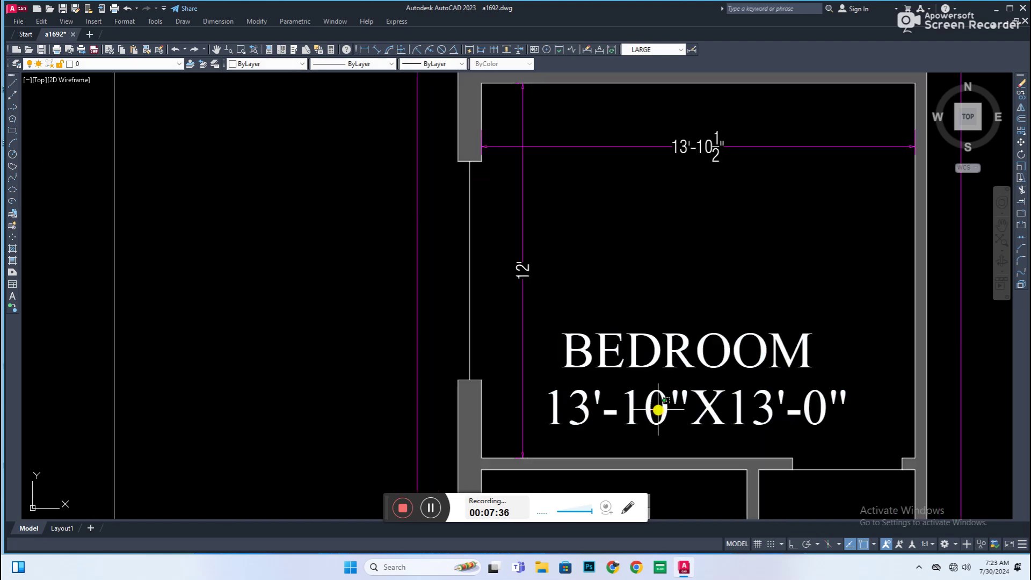
{"action": "scroll", "coordinate": [765, 403], "scroll_direction": "down", "scroll_amount": 4}
{"action": "scroll", "coordinate": [598, 349], "scroll_direction": "down", "scroll_amount": 2}
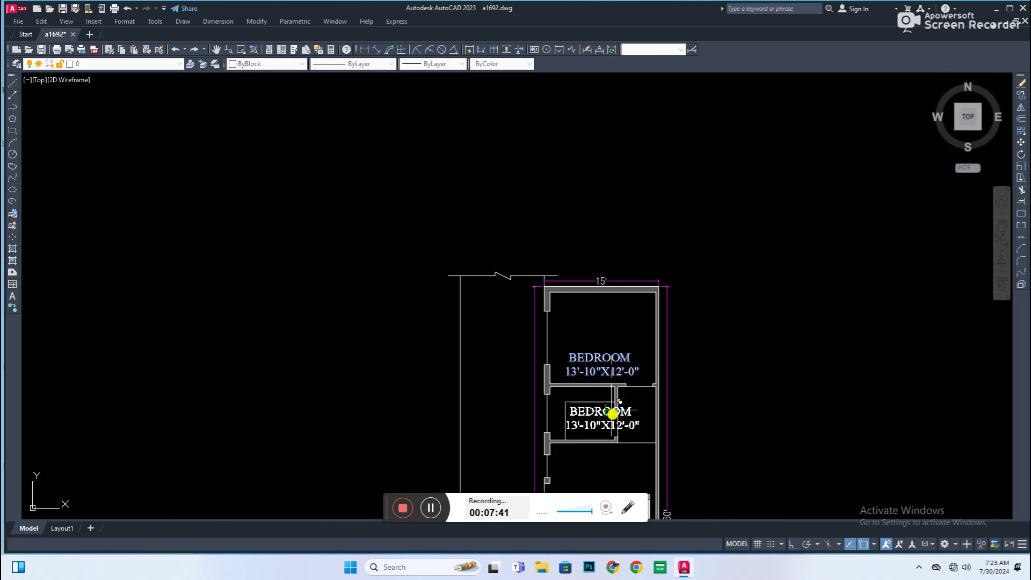
Place a copy of the bedroom label below and rename it LOBBY in capitals.
{"action": "left_click", "coordinate": [604, 410]}
{"action": "double_click", "coordinate": [604, 409]}
{"action": "key", "text": "ctrl+shift+u"}
{"action": "left_click", "coordinate": [524, 407]}
{"action": "scroll", "coordinate": [556, 375], "scroll_direction": "down", "scroll_amount": 3}
{"action": "scroll", "coordinate": [556, 375], "scroll_direction": "up", "scroll_amount": 1}
{"action": "scroll", "coordinate": [520, 272], "scroll_direction": "up", "scroll_amount": 3}
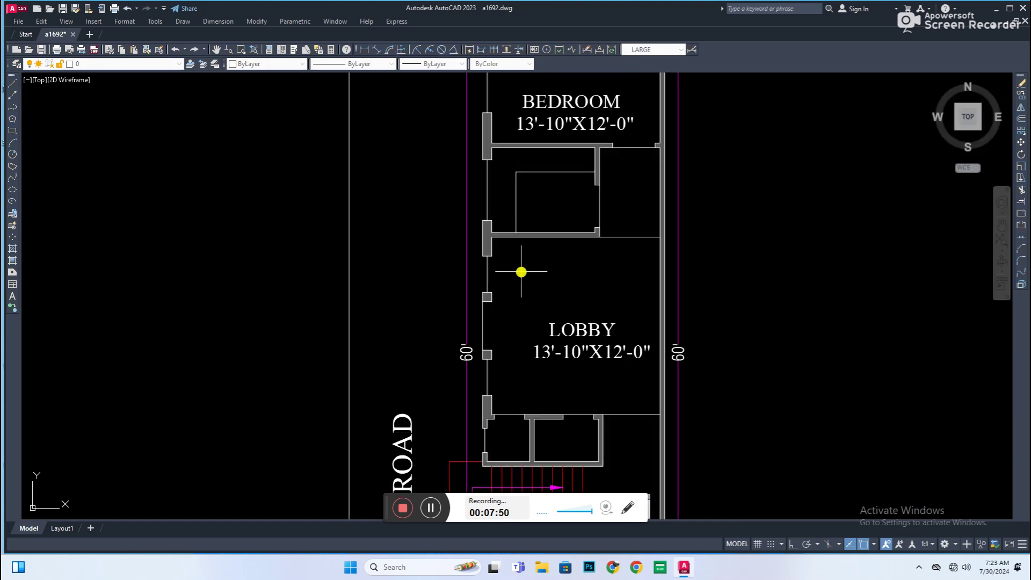
{"action": "scroll", "coordinate": [521, 273], "scroll_direction": "up", "scroll_amount": 2}
Dimension the lobby and set its label size to 13'-10"X14'-7".
{"action": "left_click", "coordinate": [501, 127]}
{"action": "left_click", "coordinate": [504, 409]}
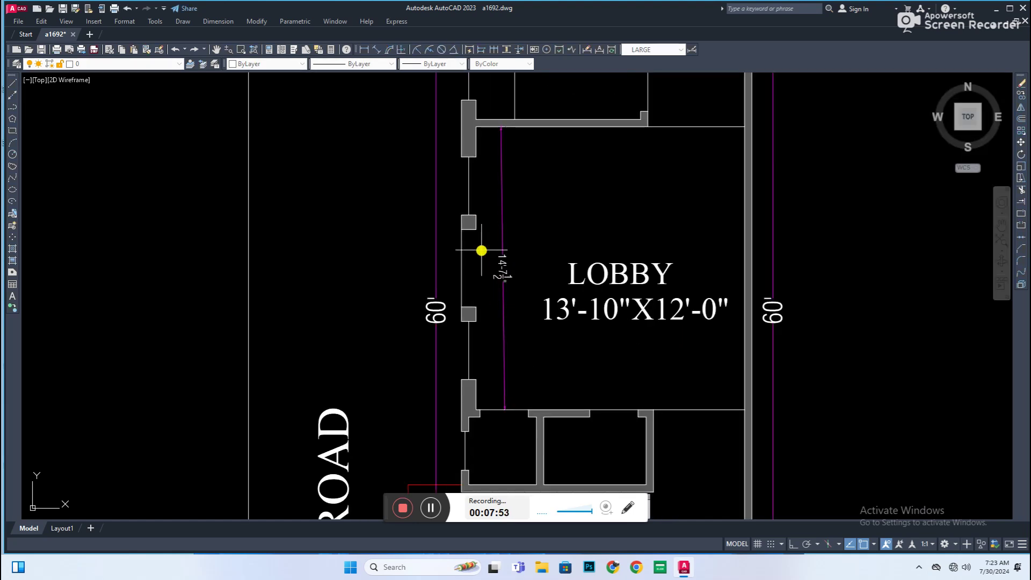
{"action": "left_click", "coordinate": [732, 229]}
{"action": "scroll", "coordinate": [663, 301], "scroll_direction": "up", "scroll_amount": 2}
{"action": "double_click", "coordinate": [686, 326]}
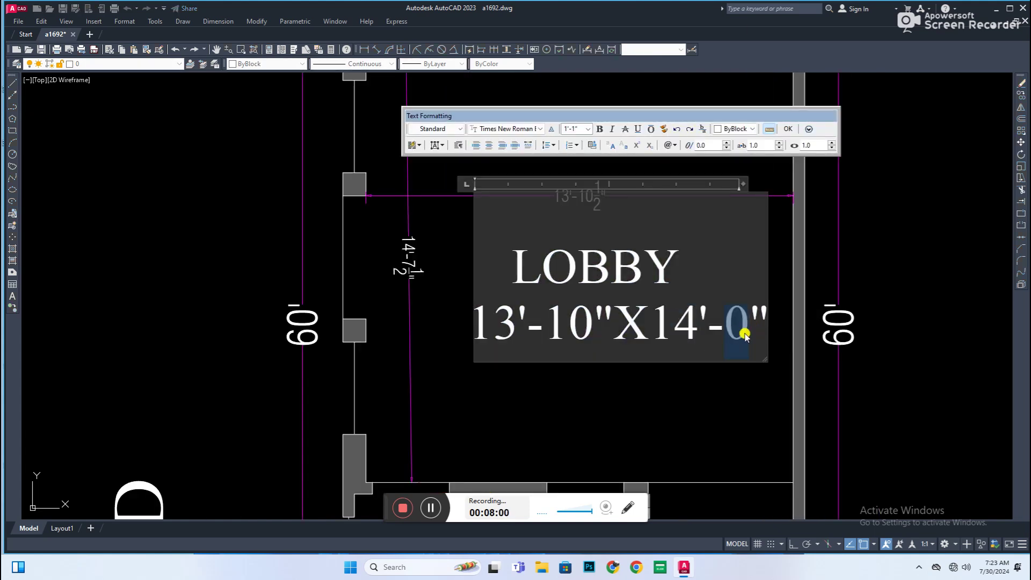
{"action": "type", "text": "7"}
{"action": "left_click", "coordinate": [549, 242]}
{"action": "scroll", "coordinate": [552, 285], "scroll_direction": "down", "scroll_amount": 3}
{"action": "scroll", "coordinate": [499, 334], "scroll_direction": "down", "scroll_amount": 2}
{"action": "scroll", "coordinate": [483, 316], "scroll_direction": "up", "scroll_amount": 3}
Copy the bedroom label into the kitchen and rename it KITCHEN.
{"action": "left_click", "coordinate": [482, 315]}
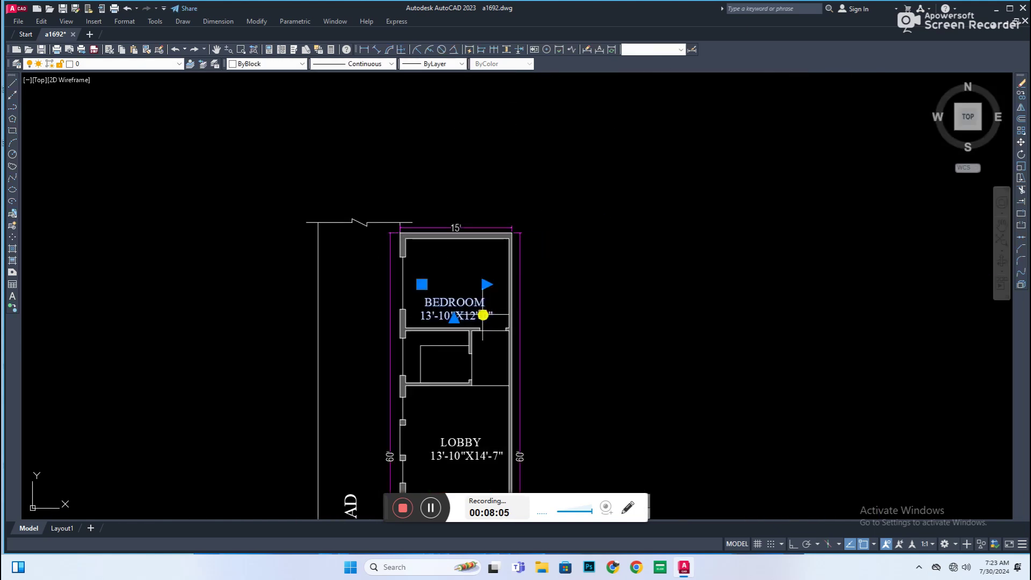
{"action": "left_click", "coordinate": [451, 342]}
{"action": "double_click", "coordinate": [454, 354]}
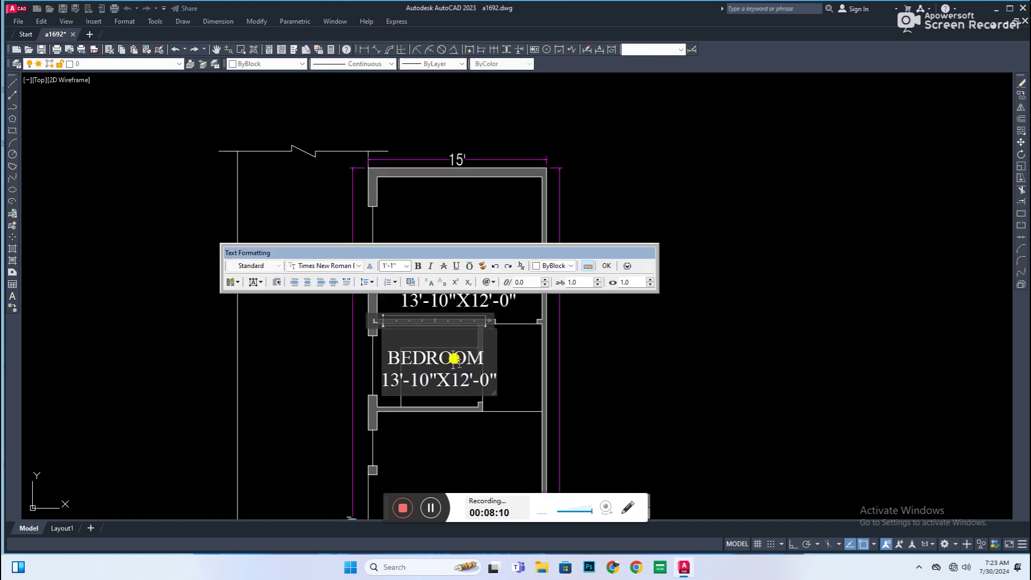
{"action": "scroll", "coordinate": [453, 337], "scroll_direction": "up", "scroll_amount": 2}
{"action": "left_click_drag", "start_coordinate": [497, 354], "coordinate": [246, 373]}
{"action": "type", "text": "kitc"}
{"action": "key", "text": "ctrl+a"}
{"action": "key", "text": "ctrl+shift+u"}
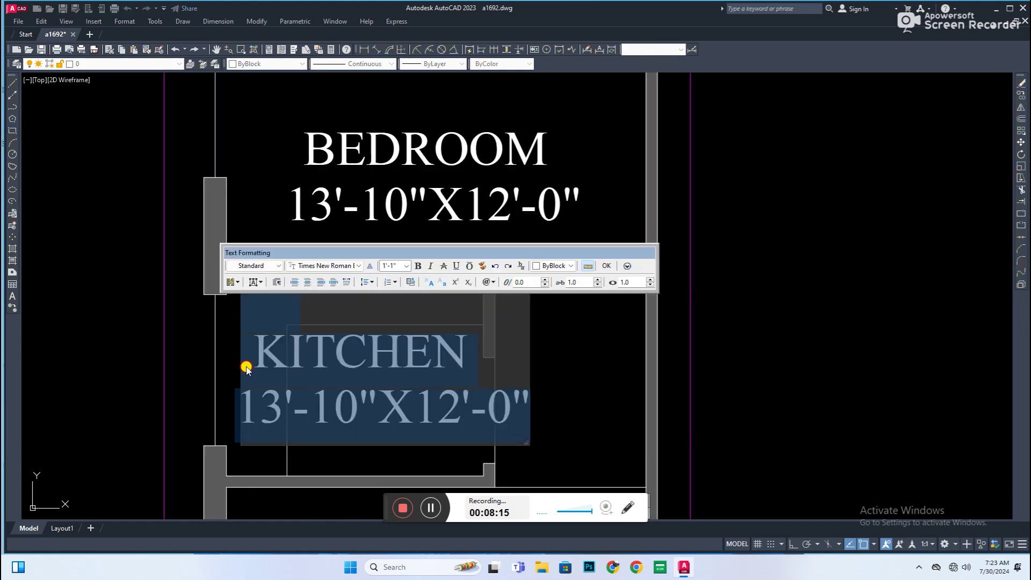
{"action": "left_click", "coordinate": [376, 154]}
{"action": "scroll", "coordinate": [376, 154], "scroll_direction": "down", "scroll_amount": 3}
{"action": "scroll", "coordinate": [311, 279], "scroll_direction": "up", "scroll_amount": 1}
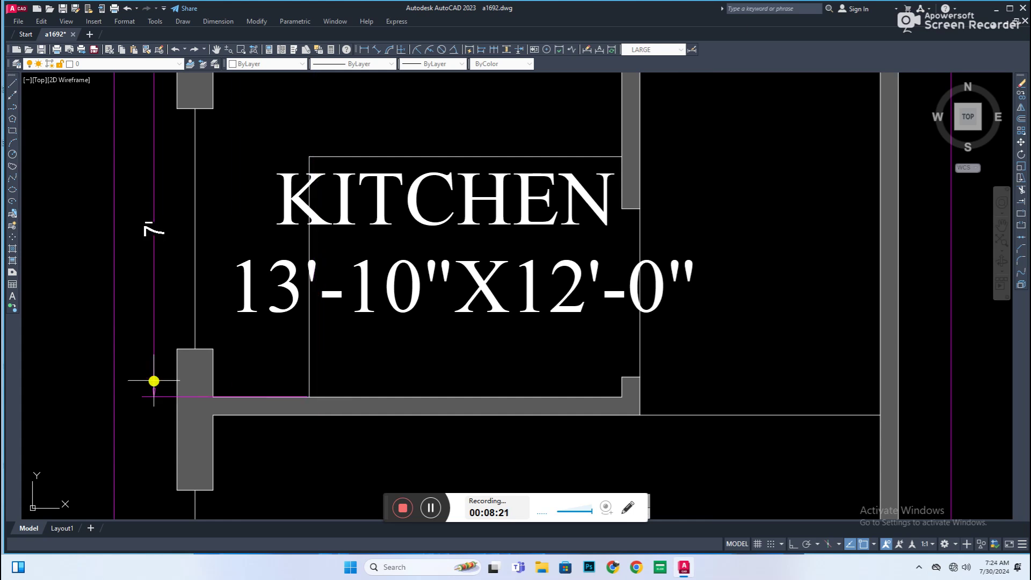
Add the kitchen's 8'-6" dimension and set its label size to 8'-6"X7'-0".
{"action": "middle_click_drag", "start_coordinate": [219, 95], "coordinate": [248, 289]}
{"action": "left_click", "coordinate": [584, 300]}
{"action": "double_click", "coordinate": [475, 370]}
{"action": "type", "text": "8"}
{"action": "double_click", "coordinate": [517, 371]}
{"action": "type", "text": "6"}
{"action": "double_click", "coordinate": [603, 412]}
{"action": "left_click", "coordinate": [404, 392]}
Copy the BEDROOM label to a spot beside the plan.
{"action": "scroll", "coordinate": [469, 405], "scroll_direction": "up", "scroll_amount": 2}
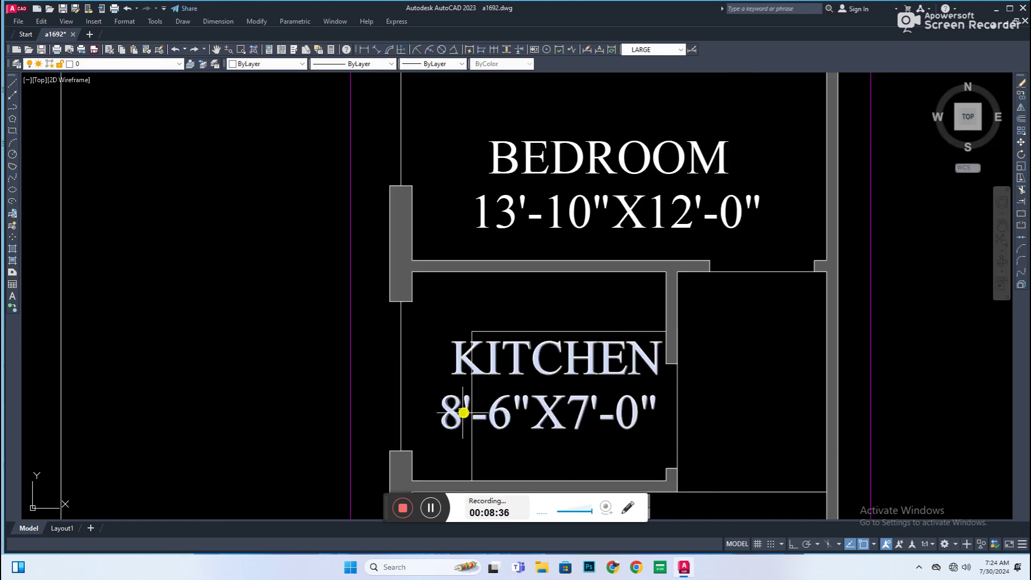
{"action": "scroll", "coordinate": [523, 352], "scroll_direction": "down", "scroll_amount": 4}
{"action": "middle_click_drag", "start_coordinate": [524, 352], "coordinate": [541, 405]}
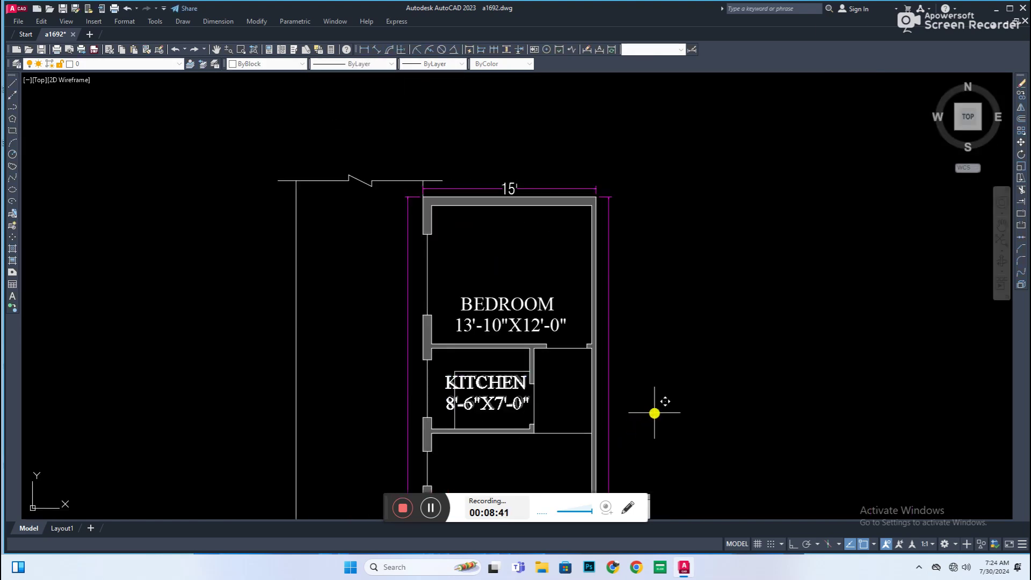
{"action": "left_click_drag", "start_coordinate": [506, 357], "coordinate": [721, 357]}
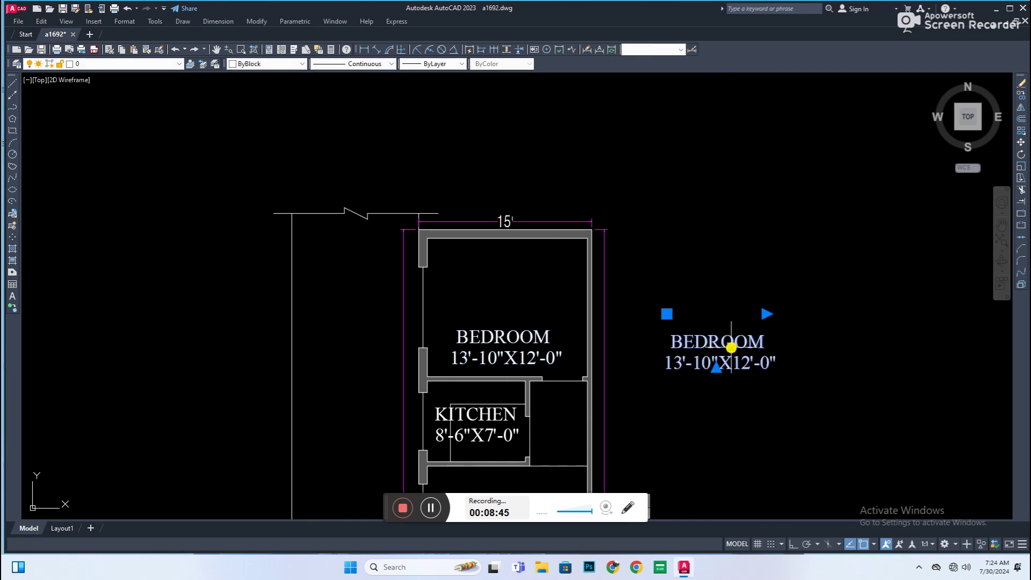
Rename the copied label PASSAGE, rotate it vertical and place it inside the passage.
{"action": "double_click", "coordinate": [731, 349]}
{"action": "type", "text": "pa"}
{"action": "left_click", "coordinate": [703, 374]}
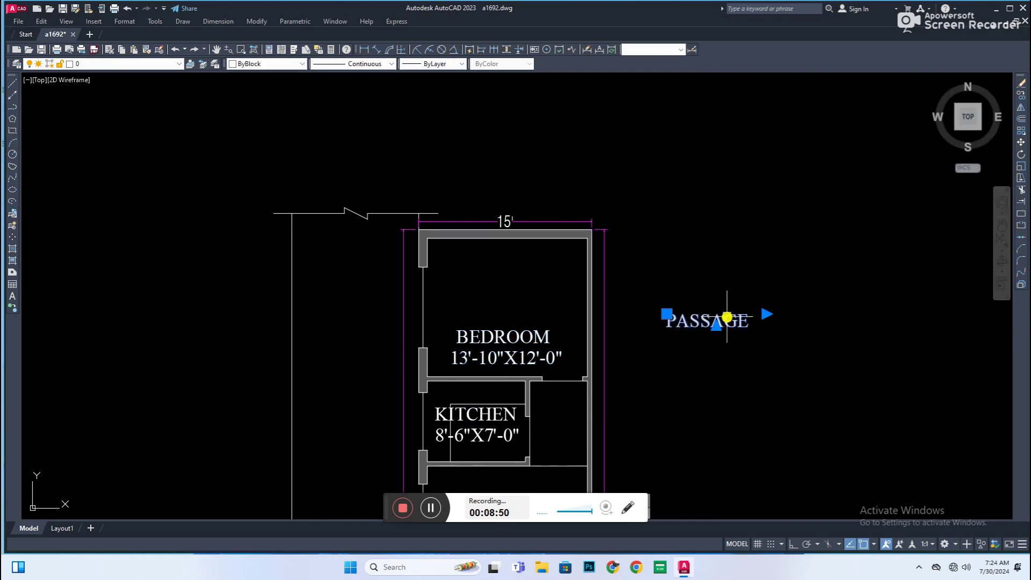
{"action": "left_click", "coordinate": [713, 262]}
{"action": "left_click", "coordinate": [707, 361]}
{"action": "scroll", "coordinate": [713, 356], "scroll_direction": "up", "scroll_amount": 3}
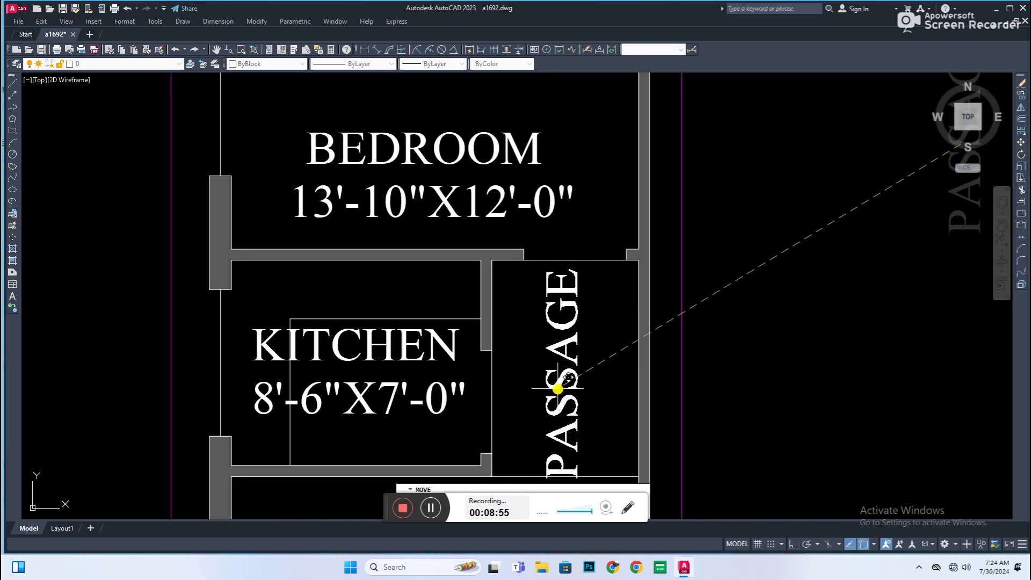
{"action": "scroll", "coordinate": [572, 378], "scroll_direction": "down", "scroll_amount": 1}
{"action": "left_click", "coordinate": [572, 378]}
Copy the bedroom label below the stair as DRAWING ROOM, widening its text box.
{"action": "scroll", "coordinate": [572, 379], "scroll_direction": "down", "scroll_amount": 2}
{"action": "scroll", "coordinate": [564, 365], "scroll_direction": "down", "scroll_amount": 1}
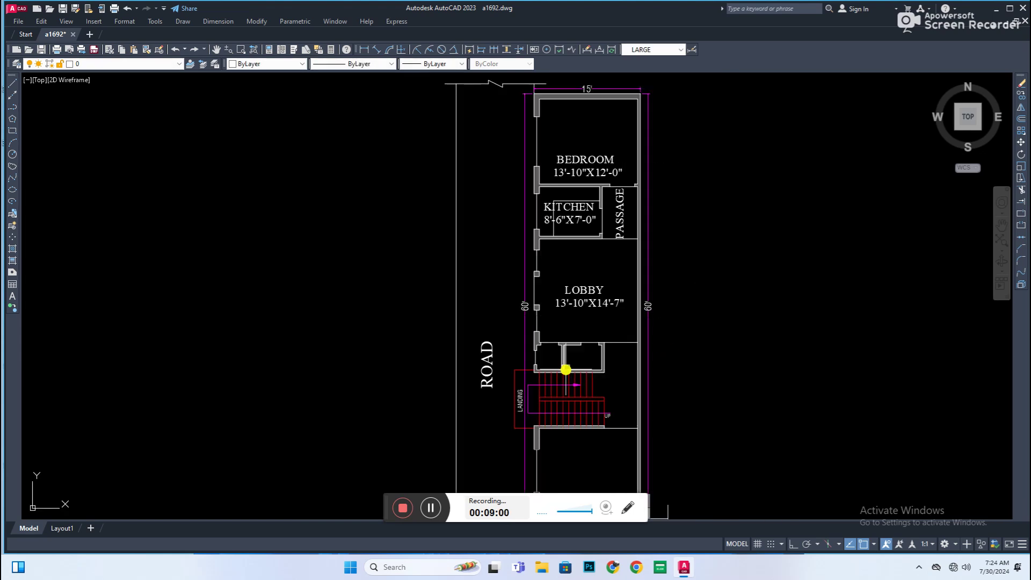
{"action": "scroll", "coordinate": [575, 213], "scroll_direction": "up", "scroll_amount": 1}
{"action": "left_click_drag", "start_coordinate": [565, 145], "coordinate": [558, 391]}
{"action": "double_click", "coordinate": [557, 392]}
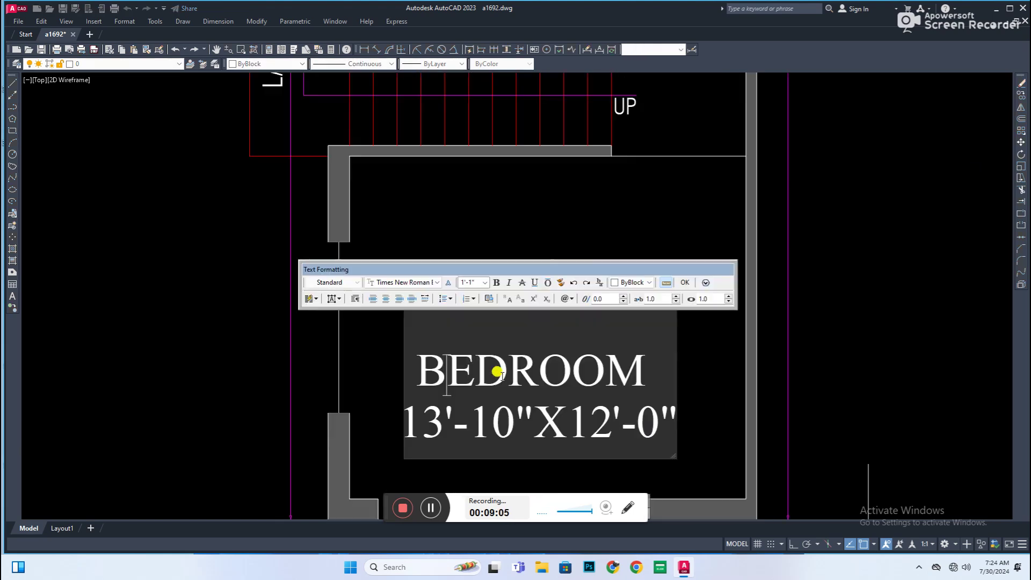
{"action": "type", "text": "drawing"}
{"action": "key", "text": "Return"}
{"action": "key", "text": "ctrl+a"}
{"action": "key", "text": "ctrl+shift+u"}
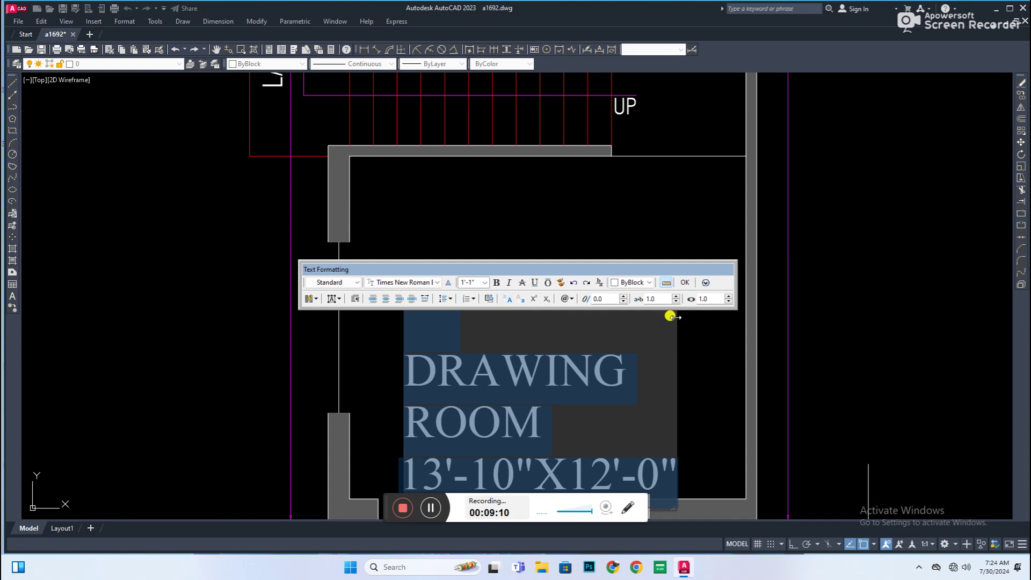
{"action": "scroll", "coordinate": [636, 364], "scroll_direction": "down", "scroll_amount": 2}
{"action": "left_click_drag", "start_coordinate": [648, 350], "coordinate": [763, 350]}
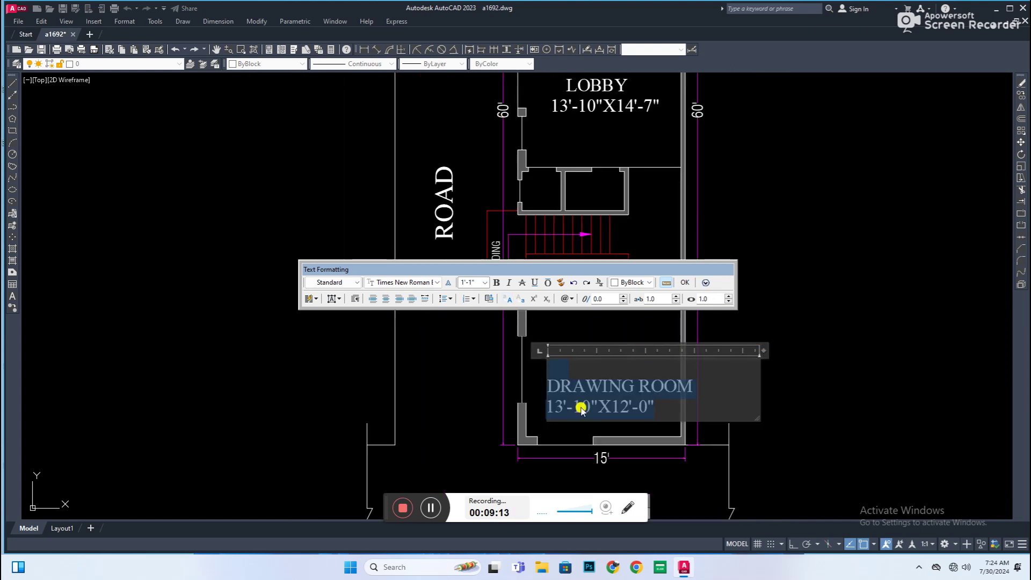
{"action": "left_click", "coordinate": [537, 432]}
Save the drawing and pan back to the staircase and lobby area.
{"action": "key", "text": "ctrl+s"}
{"action": "scroll", "coordinate": [536, 299], "scroll_direction": "up", "scroll_amount": 2}
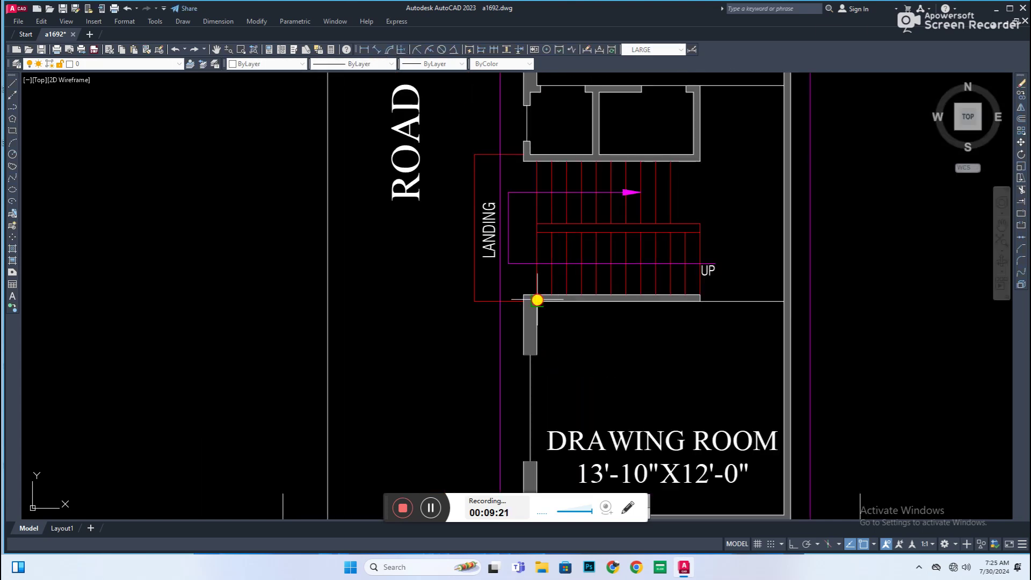
{"action": "scroll", "coordinate": [534, 392], "scroll_direction": "up", "scroll_amount": 1}
{"action": "scroll", "coordinate": [543, 393], "scroll_direction": "up", "scroll_amount": 2}
{"action": "scroll", "coordinate": [661, 362], "scroll_direction": "up", "scroll_amount": 2}
{"action": "scroll", "coordinate": [661, 363], "scroll_direction": "down", "scroll_amount": 2}
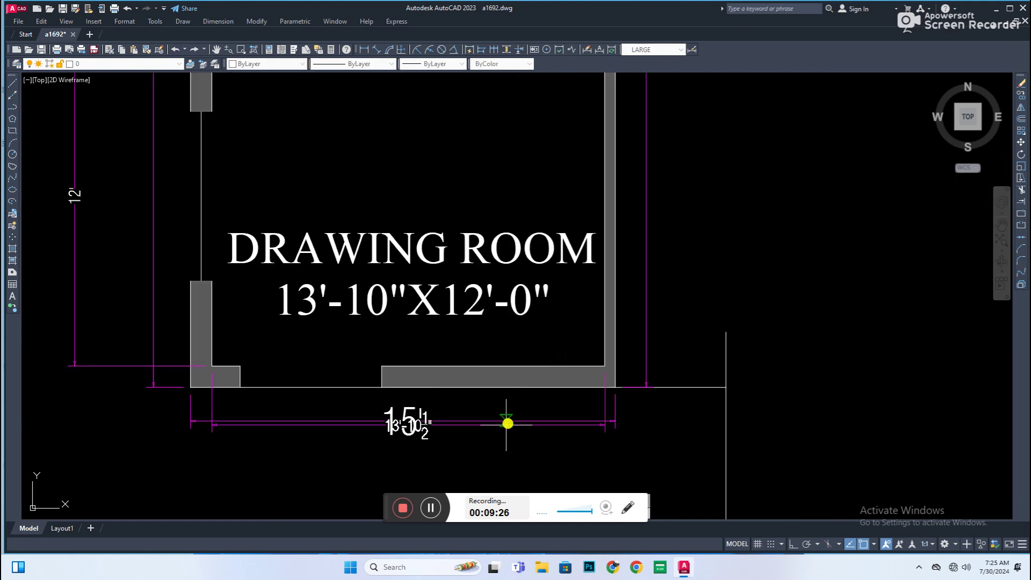
{"action": "scroll", "coordinate": [506, 421], "scroll_direction": "down", "scroll_amount": 4}
{"action": "middle_click_drag", "start_coordinate": [495, 235], "coordinate": [503, 396]}
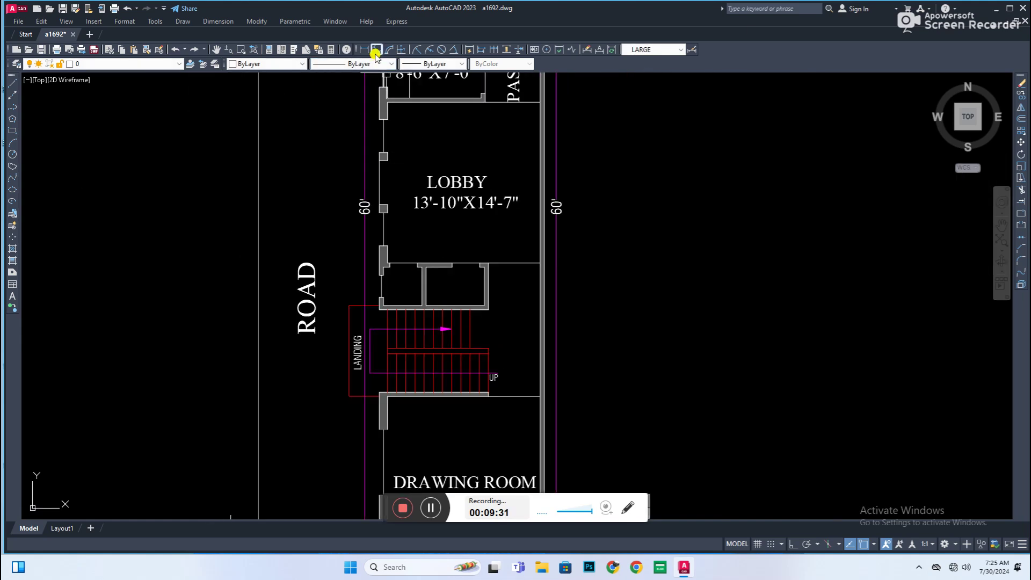
{"action": "scroll", "coordinate": [430, 275], "scroll_direction": "up", "scroll_amount": 3}
{"action": "scroll", "coordinate": [444, 341], "scroll_direction": "up", "scroll_amount": 2}
{"action": "scroll", "coordinate": [405, 218], "scroll_direction": "down", "scroll_amount": 2}
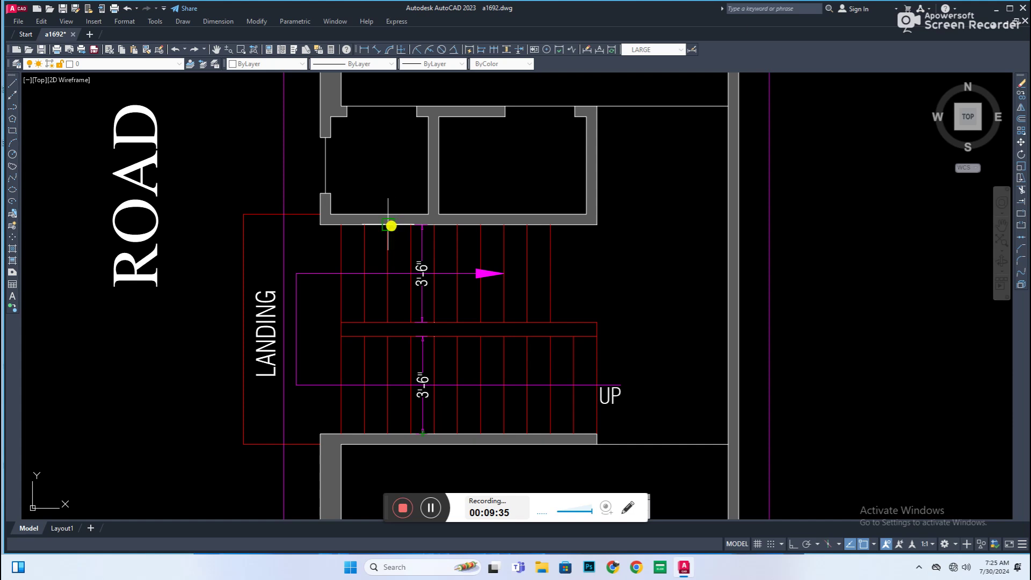
{"action": "scroll", "coordinate": [610, 396], "scroll_direction": "down", "scroll_amount": 3}
{"action": "scroll", "coordinate": [614, 421], "scroll_direction": "down", "scroll_amount": 1}
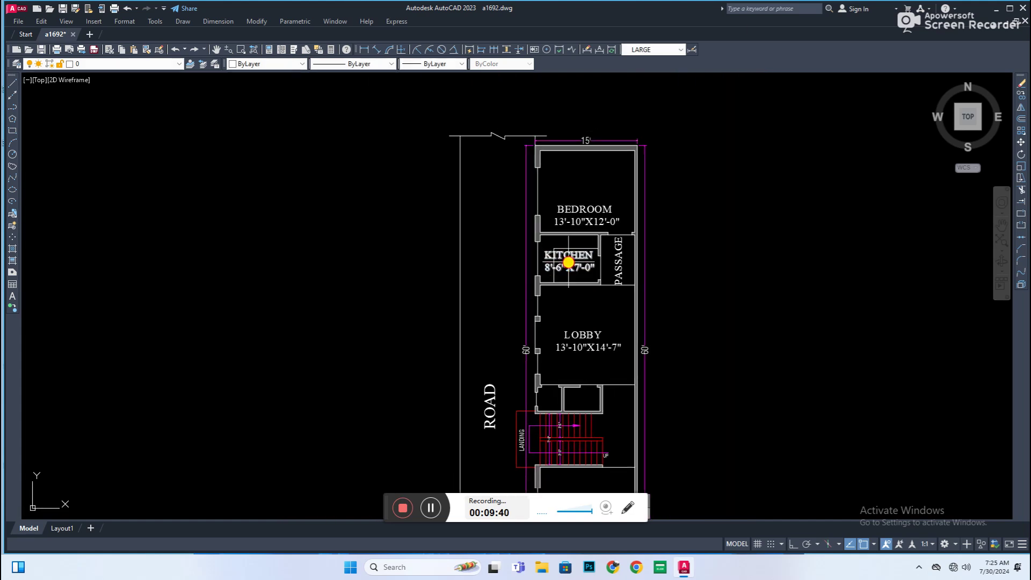
{"action": "scroll", "coordinate": [590, 268], "scroll_direction": "up", "scroll_amount": 4}
{"action": "double_click", "coordinate": [559, 393]}
Relabel the copied kitchen text as BATH. 5'-3"X3'-6".
{"action": "double_click", "coordinate": [479, 370]}
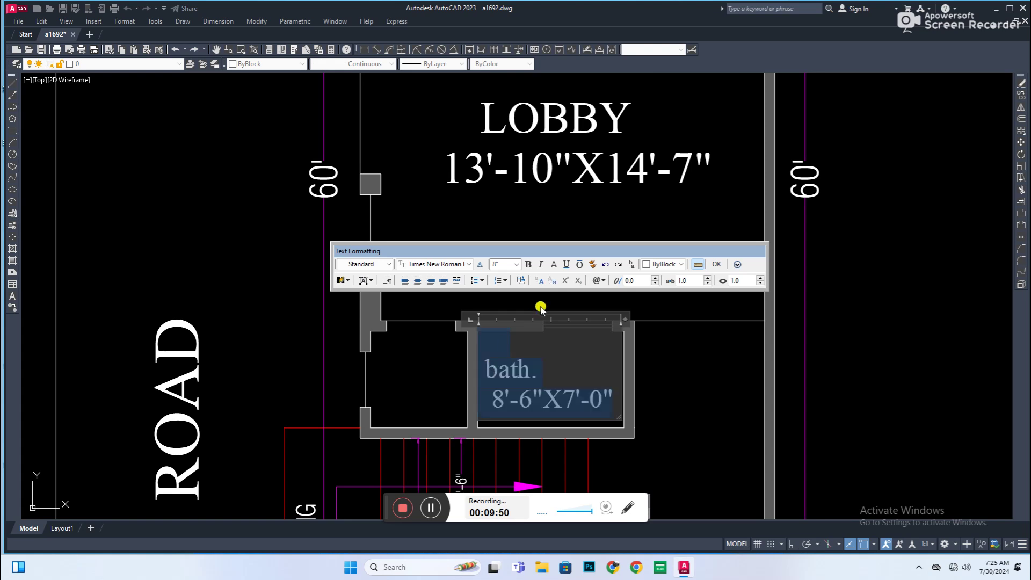
{"action": "left_click", "coordinate": [461, 431]}
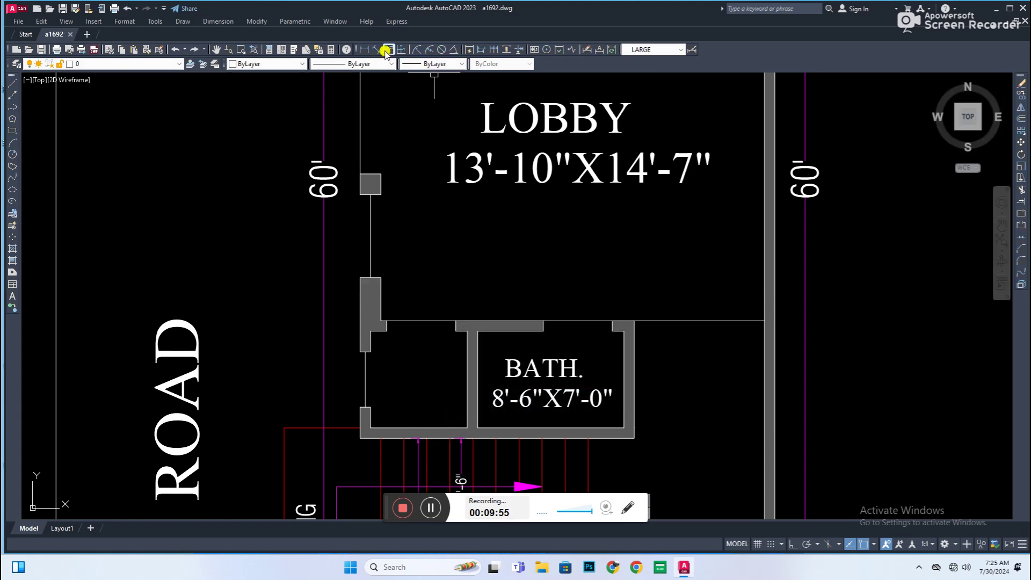
{"action": "scroll", "coordinate": [458, 366], "scroll_direction": "up", "scroll_amount": 2}
{"action": "scroll", "coordinate": [474, 416], "scroll_direction": "up", "scroll_amount": 1}
{"action": "middle_click_drag", "start_coordinate": [552, 451], "coordinate": [559, 265]}
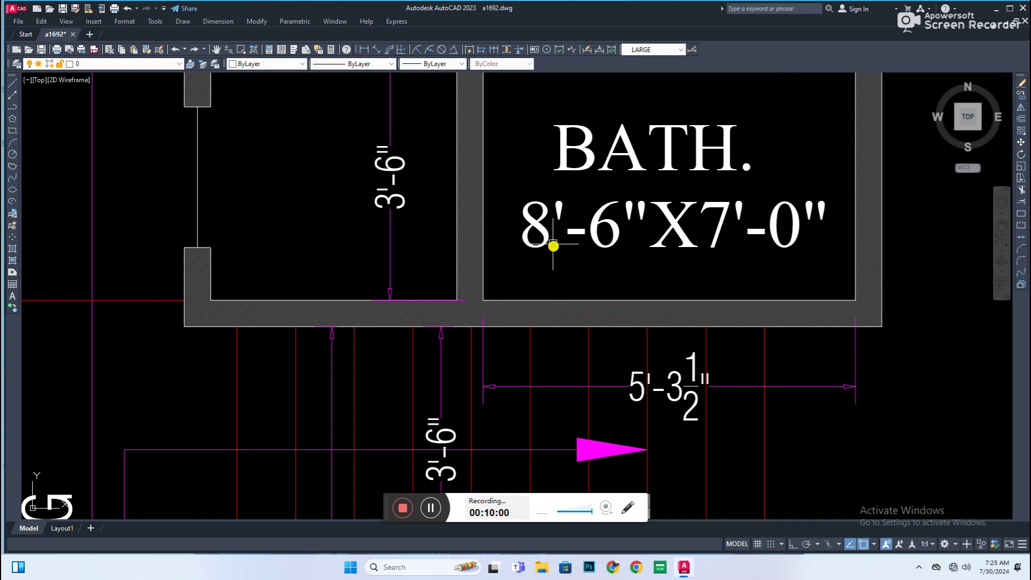
{"action": "double_click", "coordinate": [530, 235]}
{"action": "type", "text": "3'-"}
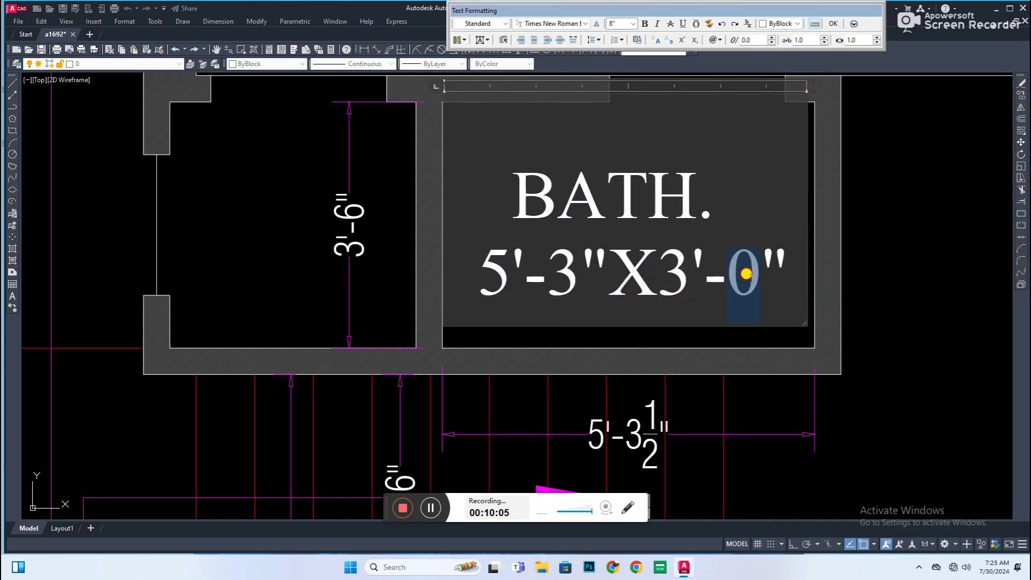
{"action": "type", "text": "6"}
{"action": "left_click", "coordinate": [534, 363]}
Copy the BATH label into the room to its left and rename it W/C.
{"action": "scroll", "coordinate": [534, 363], "scroll_direction": "down", "scroll_amount": 4}
{"action": "scroll", "coordinate": [541, 405], "scroll_direction": "up", "scroll_amount": 2}
{"action": "left_click", "coordinate": [533, 396]}
{"action": "key", "text": "ctrl+c"}
{"action": "key", "text": "ctrl+v"}
{"action": "left_click", "coordinate": [472, 384]}
{"action": "double_click", "coordinate": [426, 387]}
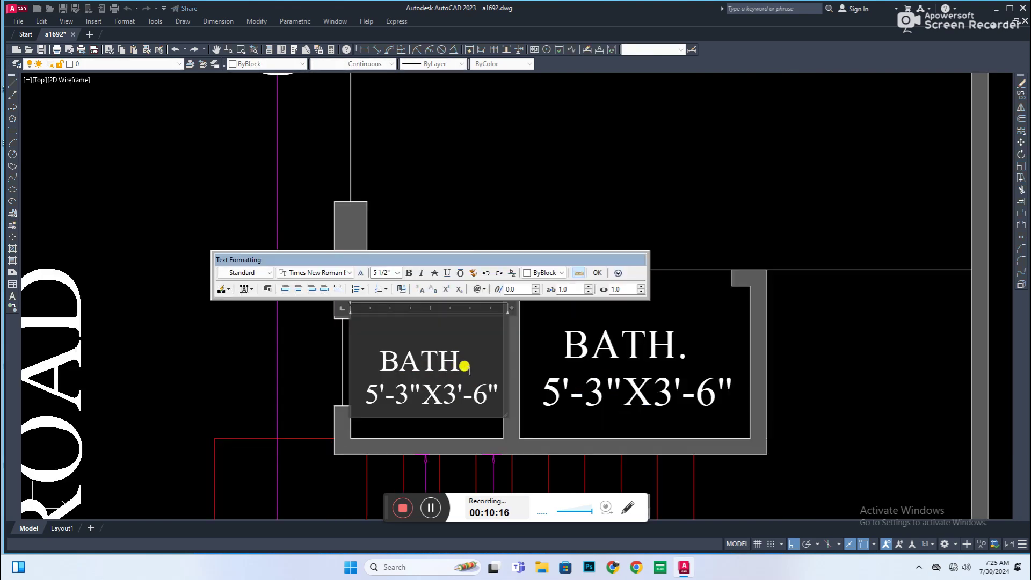
{"action": "left_click", "coordinate": [315, 436]}
Add a 3'-6" dimension beside the W/C and set its size to 3'-6"X3'-6".
{"action": "scroll", "coordinate": [362, 280], "scroll_direction": "up", "scroll_amount": 3}
{"action": "scroll", "coordinate": [369, 312], "scroll_direction": "down", "scroll_amount": 1}
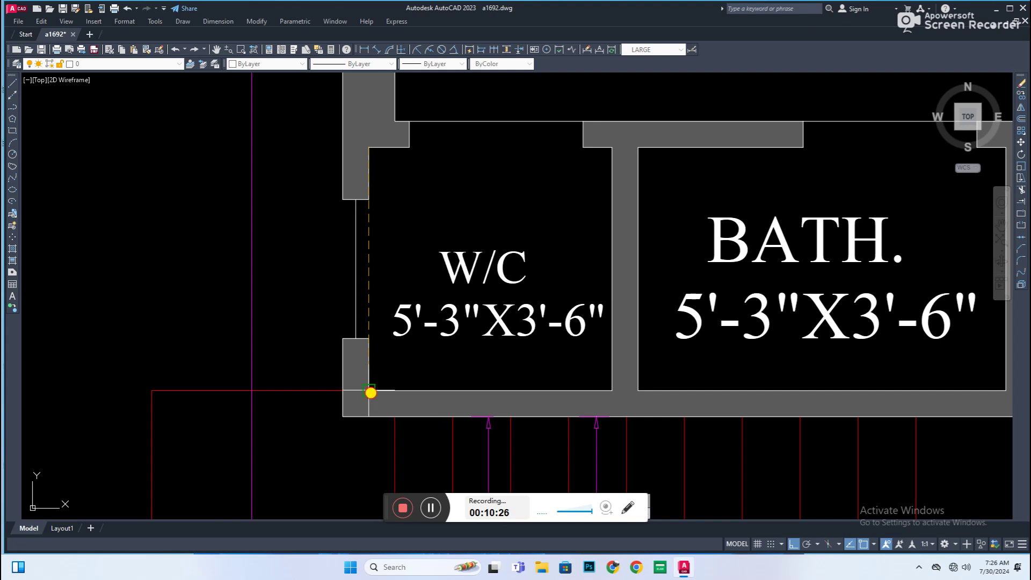
{"action": "left_click", "coordinate": [370, 391]}
{"action": "double_click", "coordinate": [400, 319]}
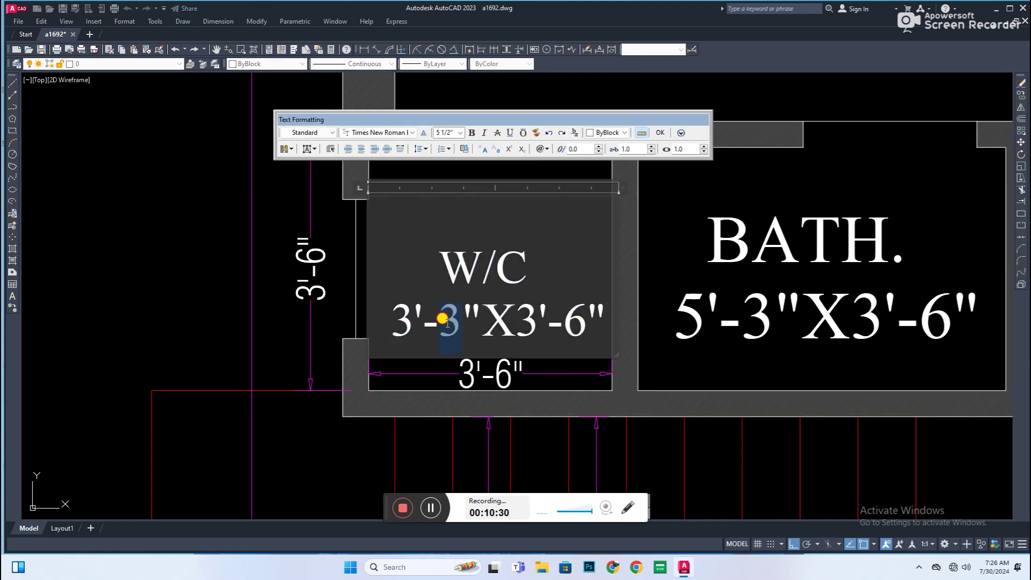
{"action": "left_click", "coordinate": [327, 294]}
{"action": "scroll", "coordinate": [327, 294], "scroll_direction": "down", "scroll_amount": 2}
{"action": "scroll", "coordinate": [280, 357], "scroll_direction": "down", "scroll_amount": 2}
{"action": "scroll", "coordinate": [467, 341], "scroll_direction": "down", "scroll_amount": 3}
{"action": "scroll", "coordinate": [573, 315], "scroll_direction": "down", "scroll_amount": 3}
{"action": "scroll", "coordinate": [578, 223], "scroll_direction": "up", "scroll_amount": 3}
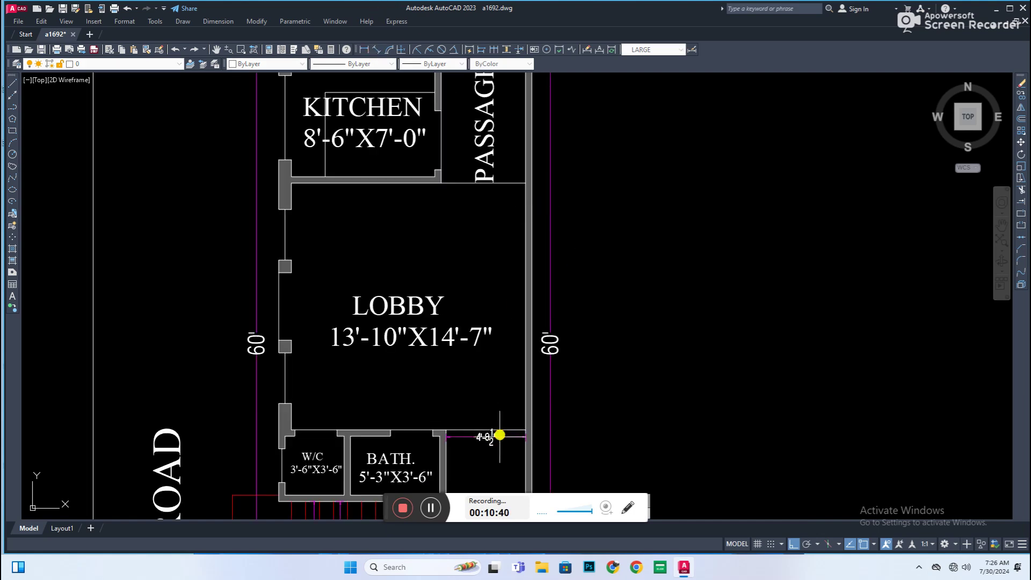
Place the smaller upright PASSAGE label inside the passage.
{"action": "scroll", "coordinate": [511, 224], "scroll_direction": "up", "scroll_amount": 3}
{"action": "scroll", "coordinate": [584, 206], "scroll_direction": "down", "scroll_amount": 4}
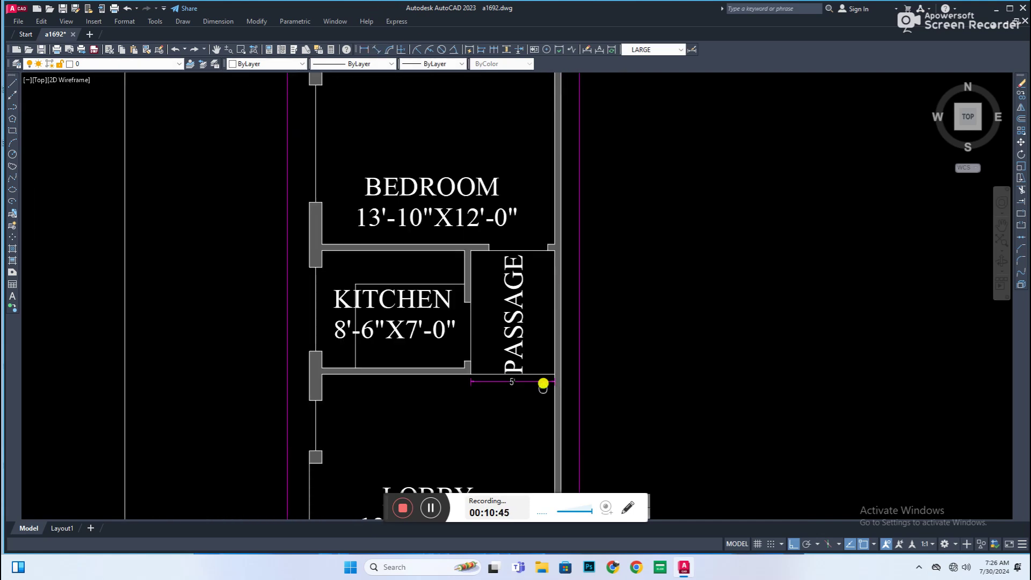
{"action": "left_click", "coordinate": [598, 333]}
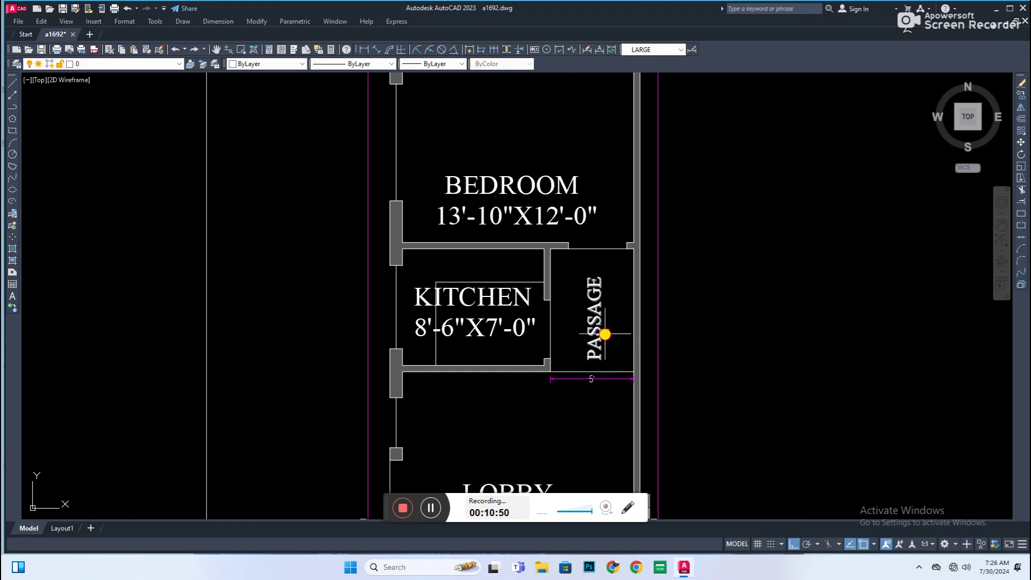
Zoom and pan to review the whole furnished floor plan with both roads.
{"action": "scroll", "coordinate": [534, 367], "scroll_direction": "up", "scroll_amount": 3}
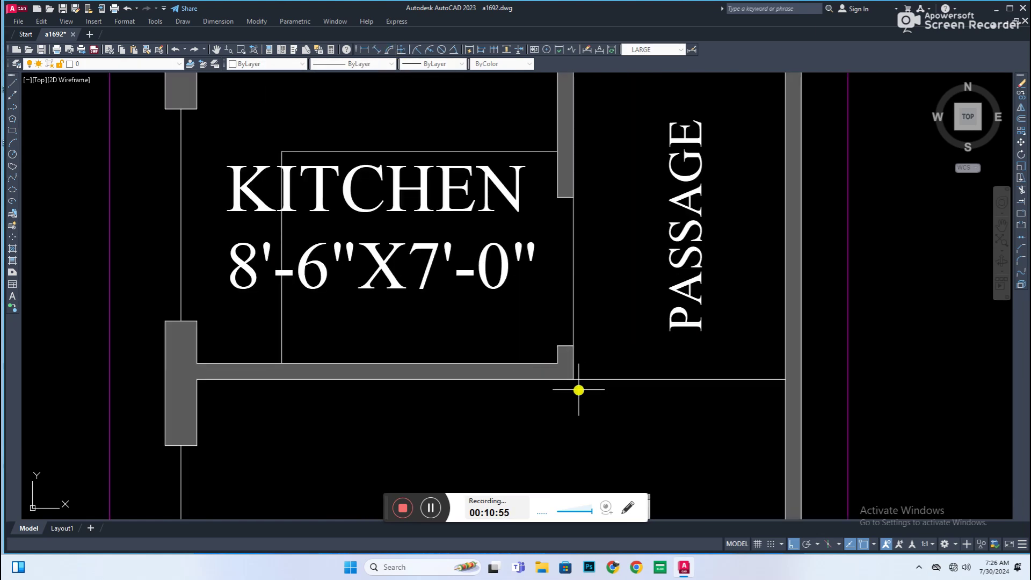
{"action": "scroll", "coordinate": [633, 343], "scroll_direction": "down", "scroll_amount": 5}
{"action": "scroll", "coordinate": [603, 209], "scroll_direction": "down", "scroll_amount": 3}
{"action": "scroll", "coordinate": [698, 295], "scroll_direction": "down", "scroll_amount": 1}
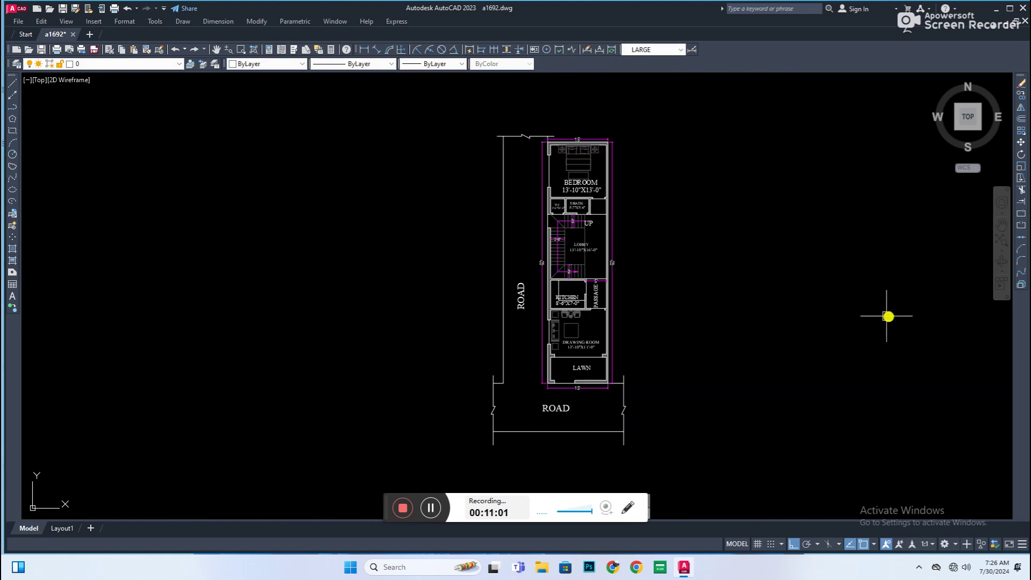
{"action": "scroll", "coordinate": [561, 323], "scroll_direction": "up", "scroll_amount": 6}
{"action": "scroll", "coordinate": [628, 272], "scroll_direction": "down", "scroll_amount": 5}
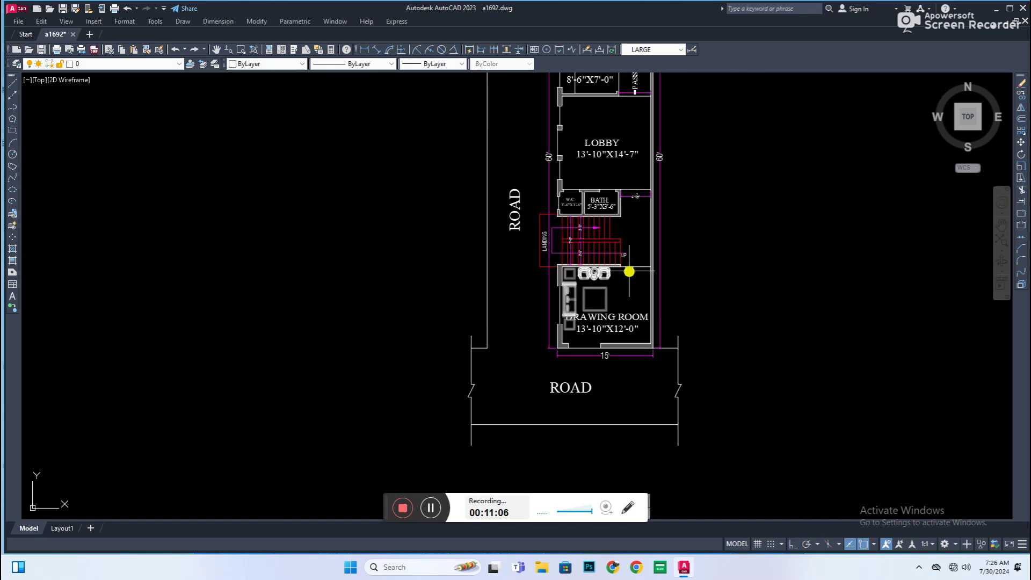
{"action": "scroll", "coordinate": [708, 343], "scroll_direction": "down", "scroll_amount": 4}
{"action": "scroll", "coordinate": [709, 342], "scroll_direction": "up", "scroll_amount": 4}
{"action": "scroll", "coordinate": [681, 247], "scroll_direction": "up", "scroll_amount": 4}
{"action": "middle_click_drag", "start_coordinate": [660, 244], "coordinate": [311, 292]}
{"action": "scroll", "coordinate": [311, 292], "scroll_direction": "down", "scroll_amount": 4}
{"action": "scroll", "coordinate": [320, 347], "scroll_direction": "up", "scroll_amount": 1}
{"action": "middle_click_drag", "start_coordinate": [320, 348], "coordinate": [591, 323]}
{"action": "scroll", "coordinate": [591, 322], "scroll_direction": "down", "scroll_amount": 2}
{"action": "scroll", "coordinate": [667, 356], "scroll_direction": "up", "scroll_amount": 3}
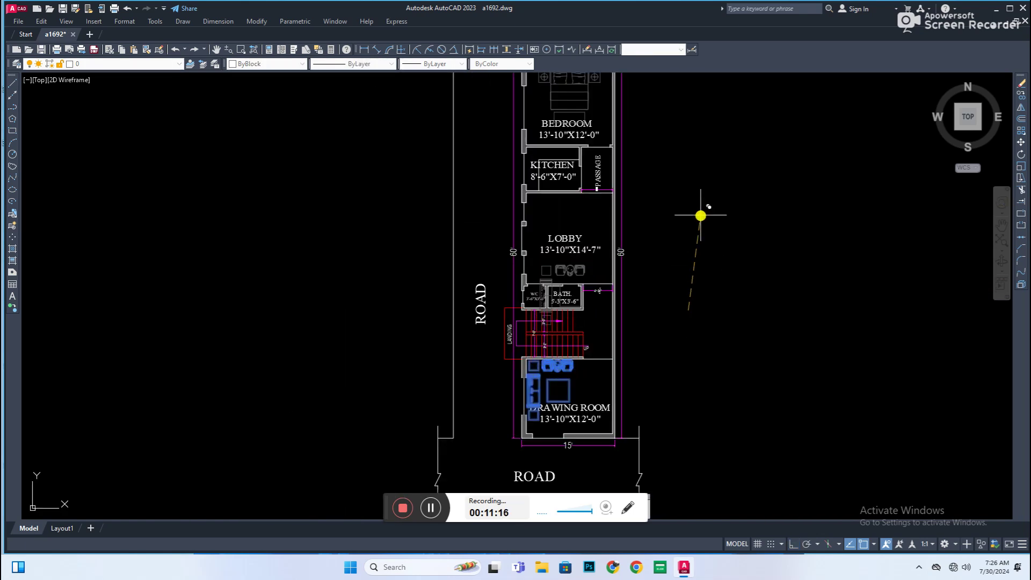